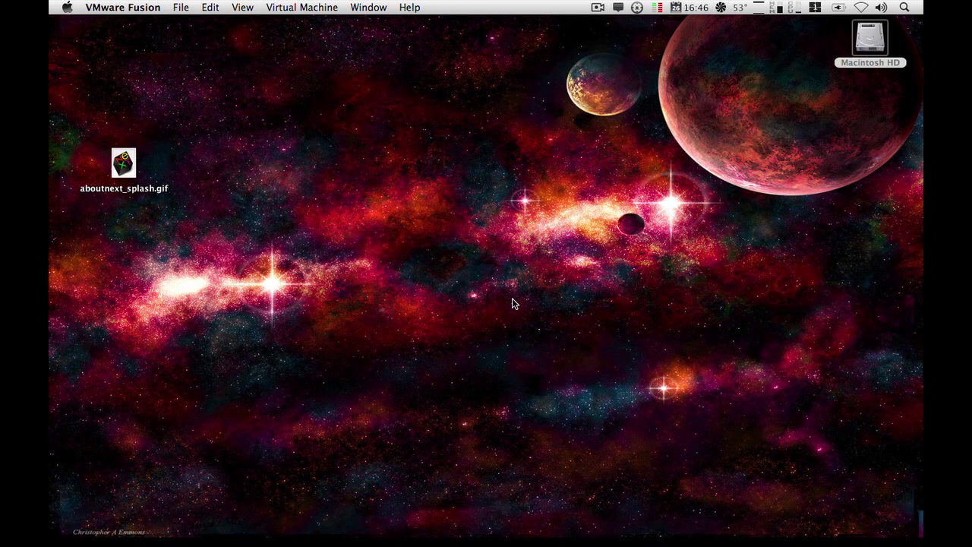
# - Restore the minimized New Virtual Machine Assistant, continue without a disc and choose to create a custom virtual machine
pyautogui.moveTo(524, 542)
pyautogui.click(680, 516)
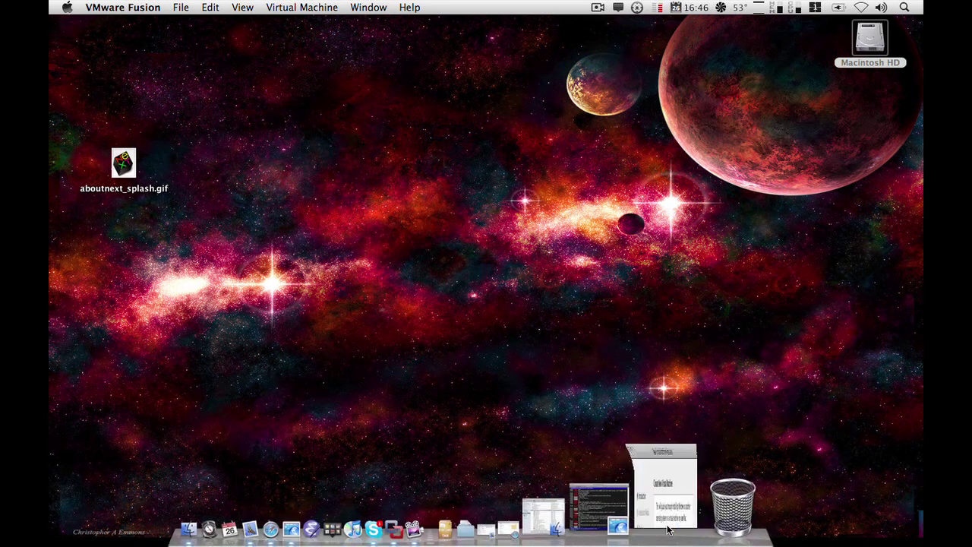
pyautogui.moveTo(405, 128); pyautogui.dragTo(452, 88)
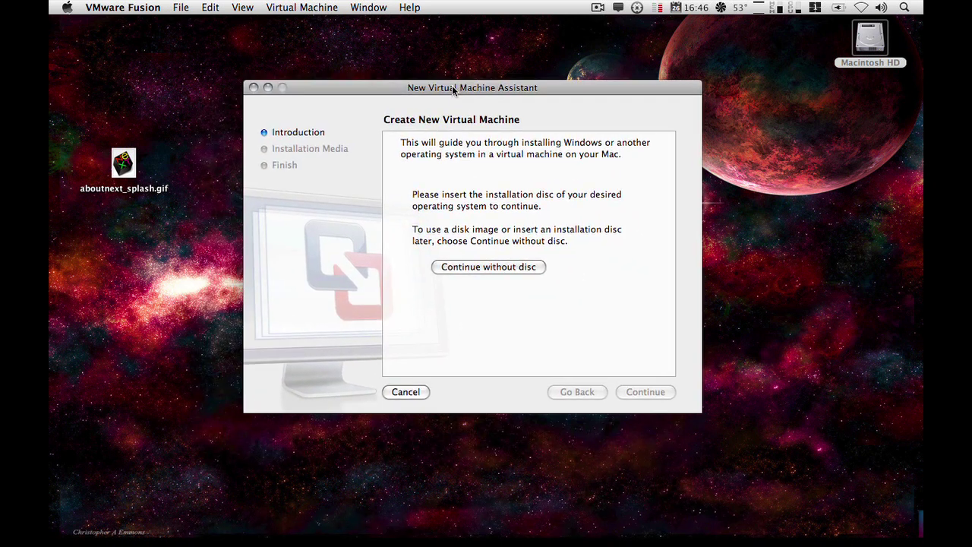
pyautogui.click(500, 269)
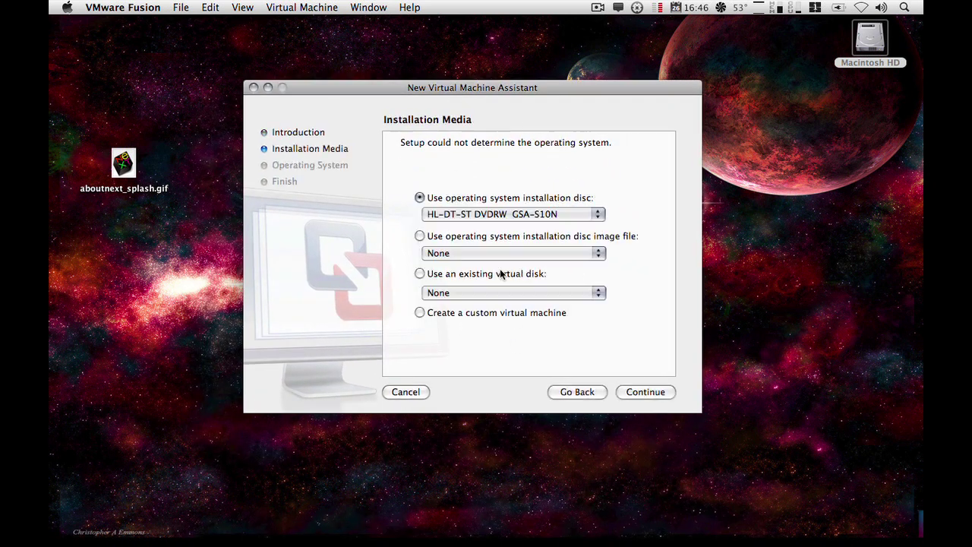
pyautogui.click(451, 315)
pyautogui.click(632, 398)
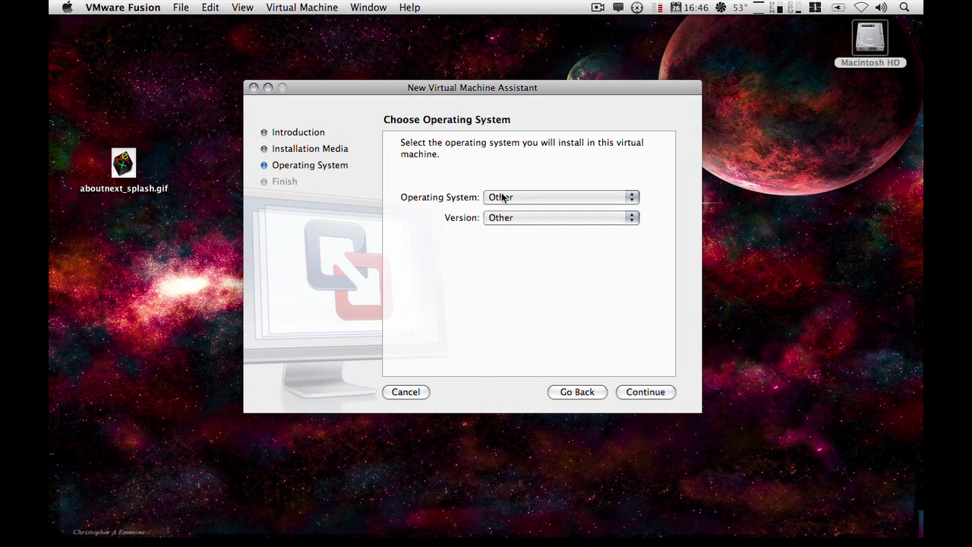
# - Keep Other as both the operating system and version of the new virtual machine and continue to the summary
pyautogui.moveTo(443, 91); pyautogui.dragTo(448, 96)
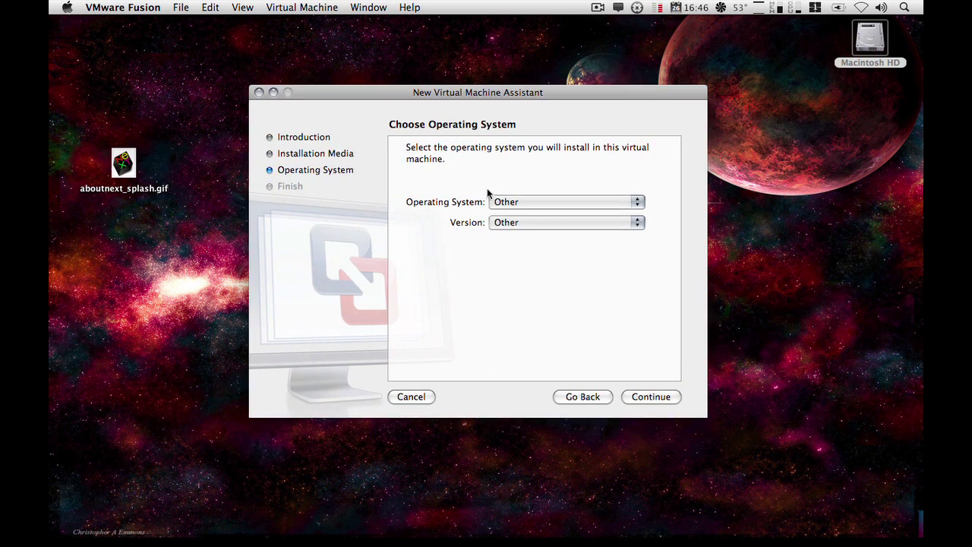
pyautogui.click(515, 206)
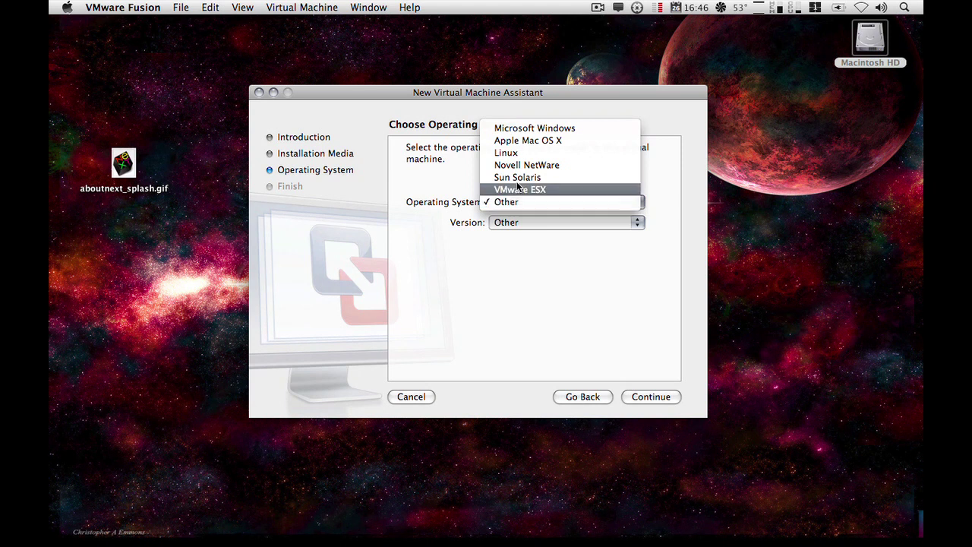
pyautogui.click(513, 225)
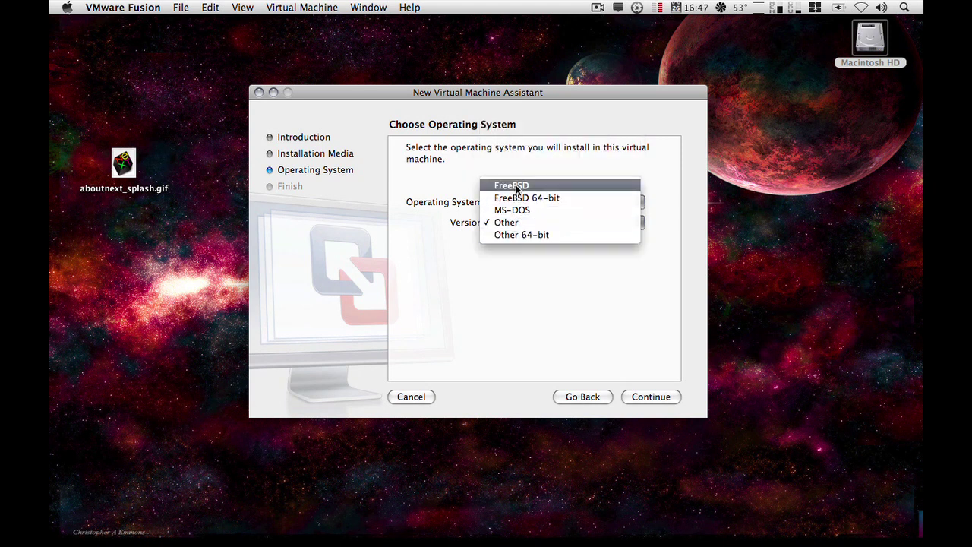
pyautogui.click(530, 226)
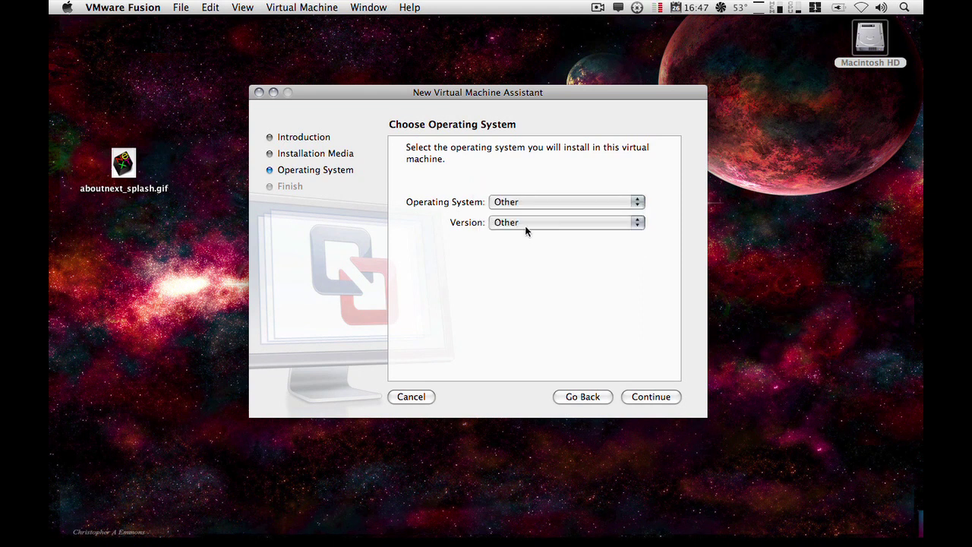
pyautogui.click(525, 224)
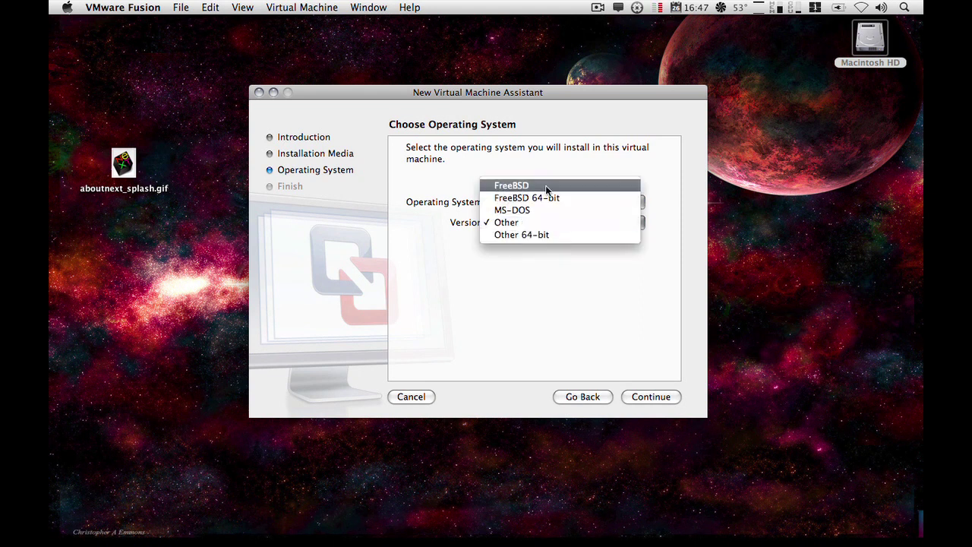
pyautogui.click(438, 204)
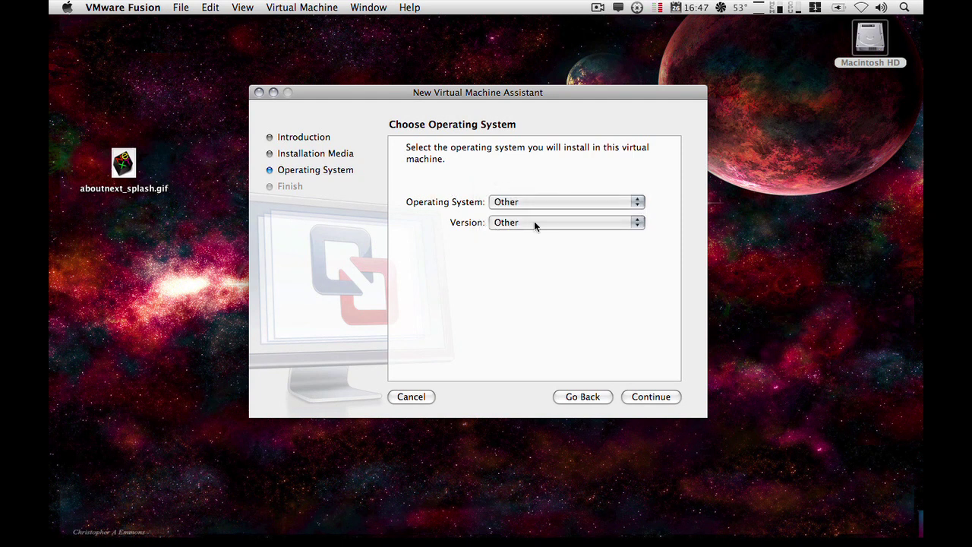
pyautogui.click(651, 396)
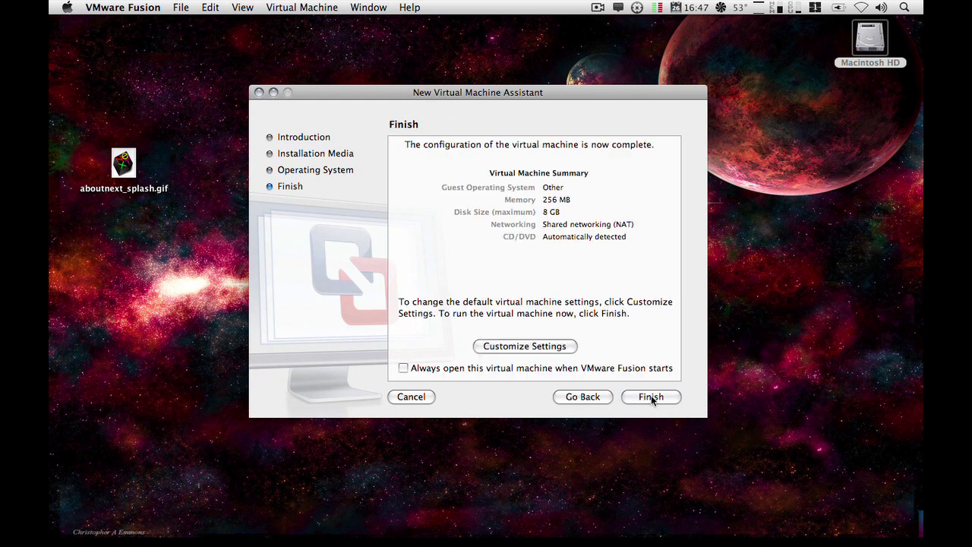
# - Customize the virtual machine's settings and save it as OS42 in the Virtual Machines folder
pyautogui.click(521, 347)
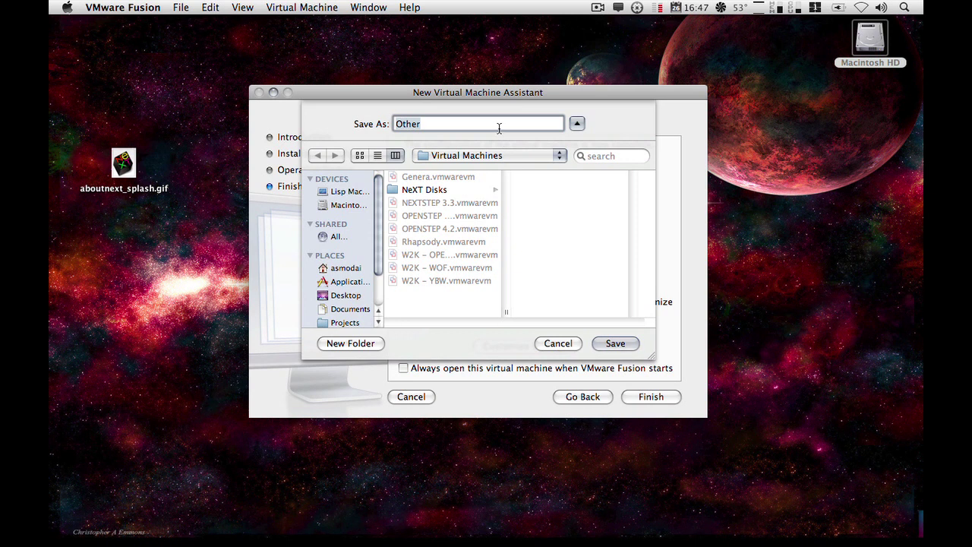
pyautogui.write('OS42')
pyautogui.click(632, 343)
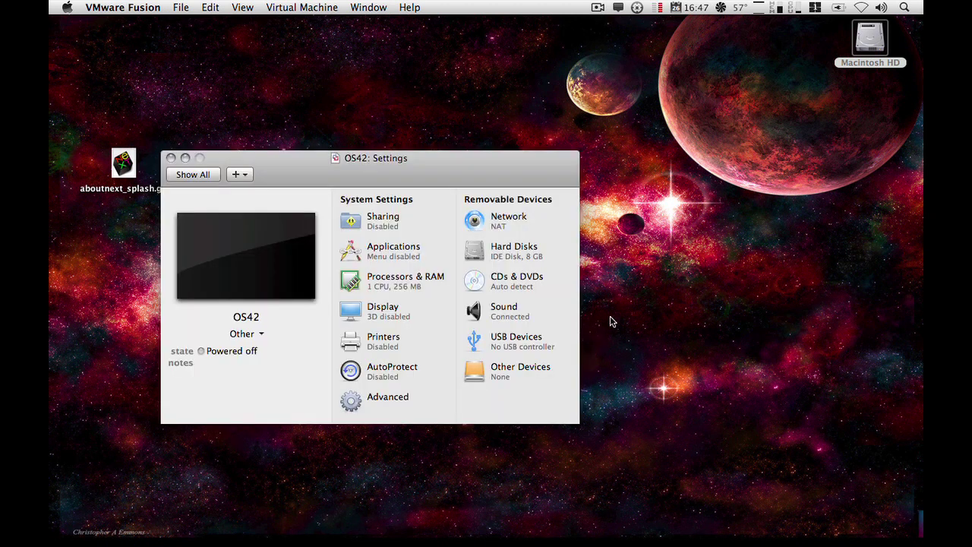
# - Set the IDE hard disk to 2.00 GB with pre-allocated space and no splitting into 2 GB files, and apply the changes
pyautogui.click(479, 253)
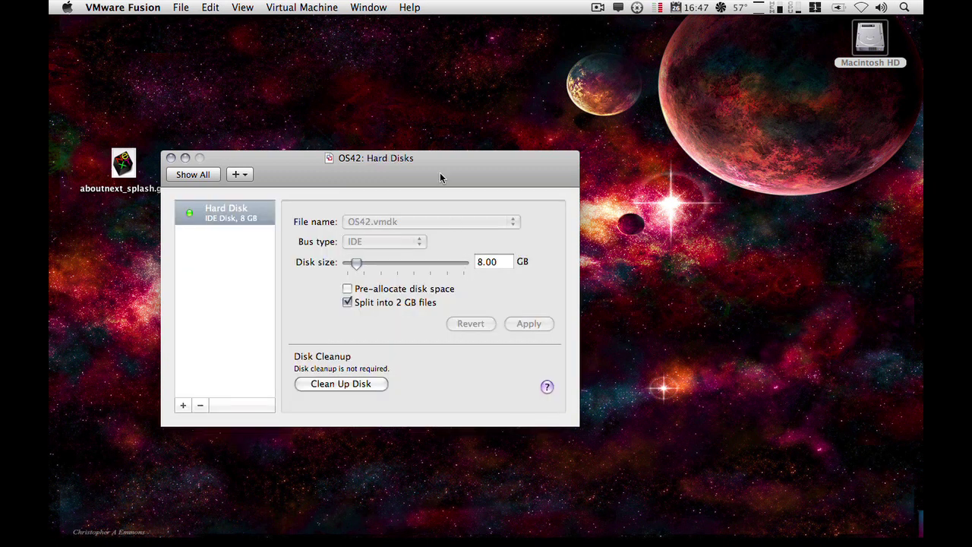
pyautogui.moveTo(439, 178); pyautogui.dragTo(539, 170)
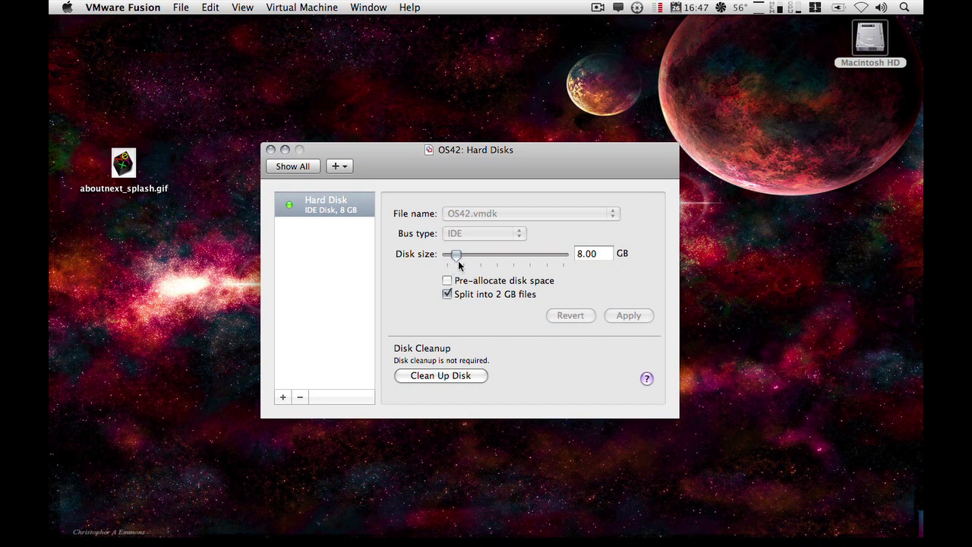
pyautogui.moveTo(456, 260)
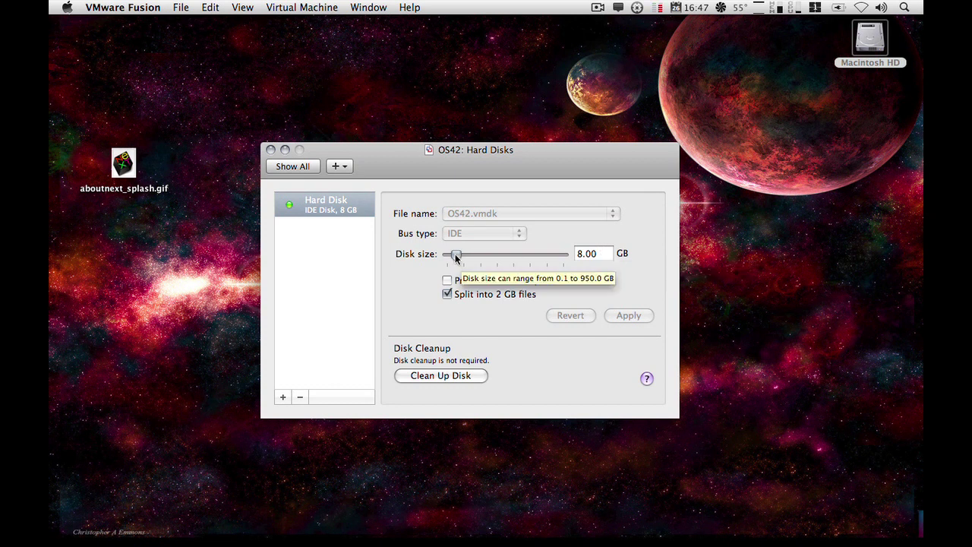
pyautogui.moveTo(456, 258); pyautogui.dragTo(452, 257)
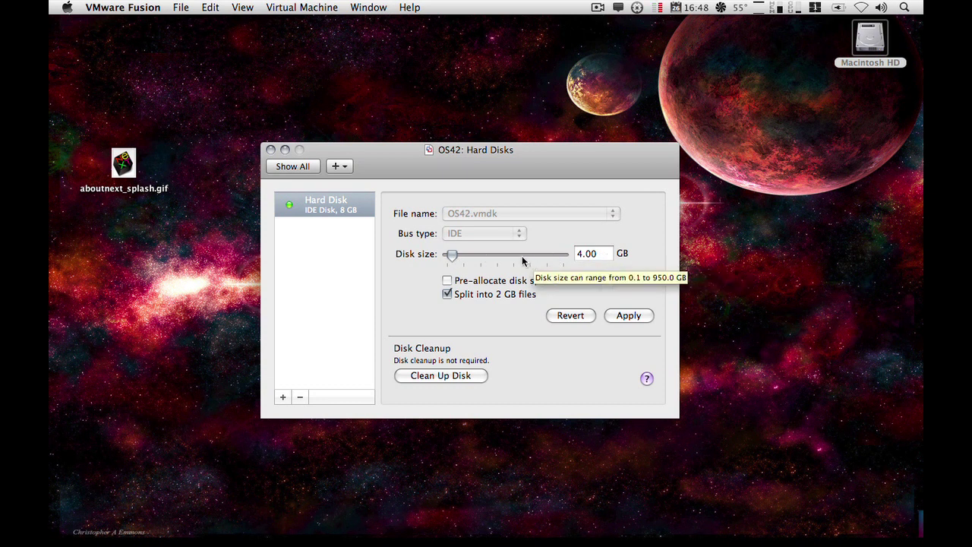
pyautogui.moveTo(563, 167); pyautogui.dragTo(595, 171)
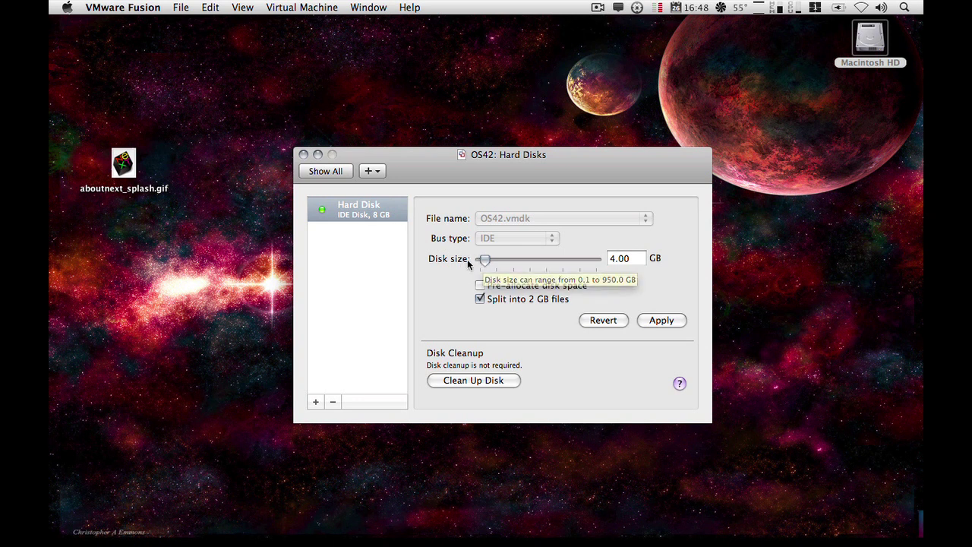
pyautogui.moveTo(533, 176); pyautogui.dragTo(543, 165)
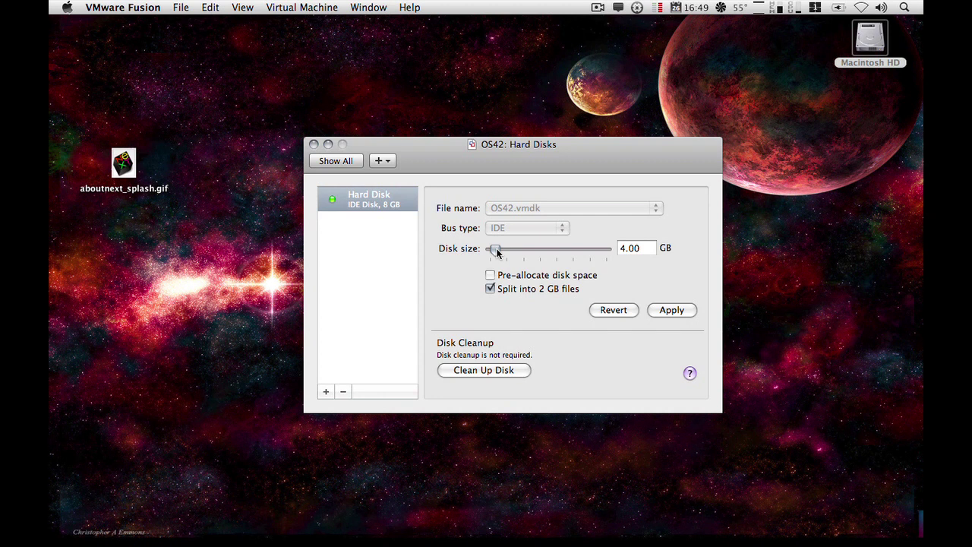
pyautogui.moveTo(496, 252); pyautogui.dragTo(496, 253)
pyautogui.click(490, 275)
pyautogui.moveTo(493, 249); pyautogui.dragTo(491, 250)
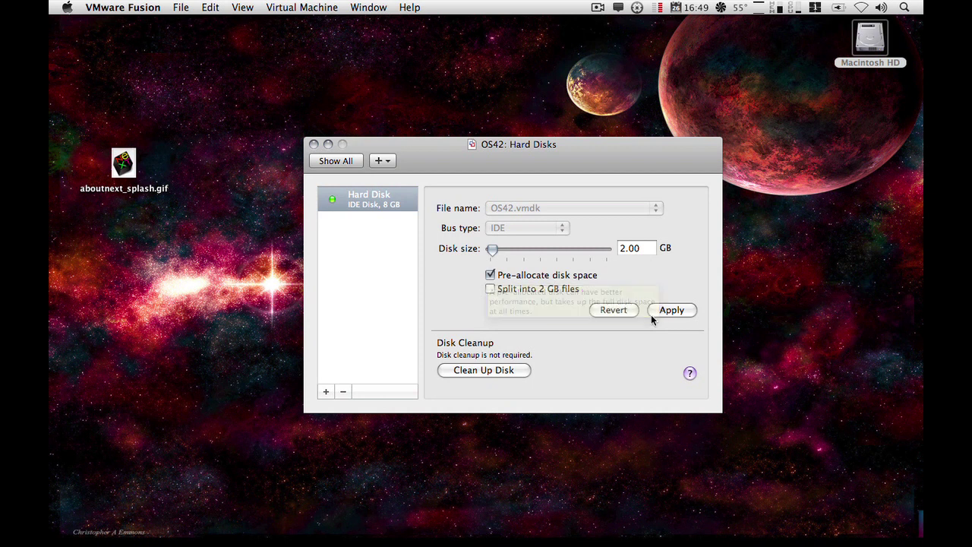
pyautogui.click(671, 310)
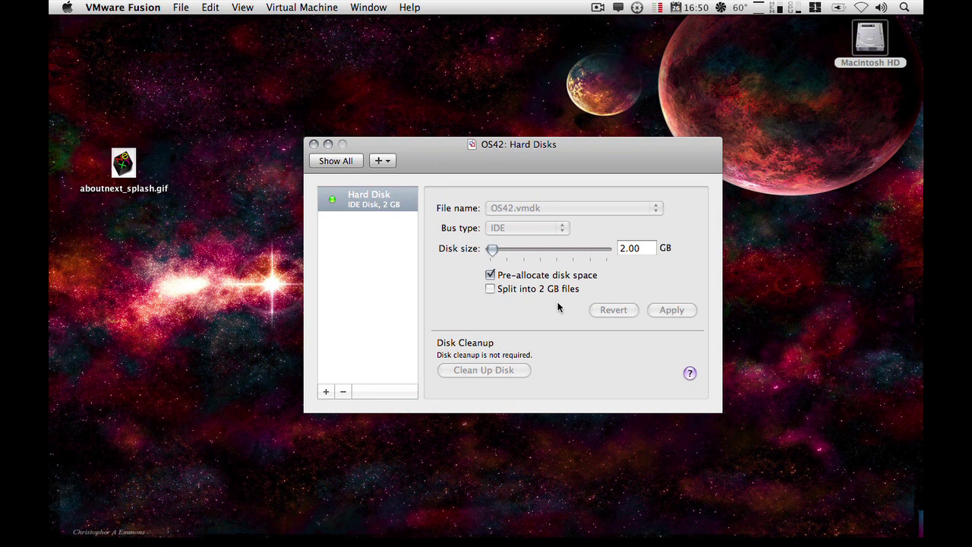
pyautogui.click(337, 160)
# - Set the virtual machine's RAM to 128 MB
pyautogui.click(494, 270)
pyautogui.moveTo(401, 317)
pyautogui.mouseDown()
pyautogui.moveTo(461, 315)
pyautogui.moveTo(416, 322)
pyautogui.mouseUp()
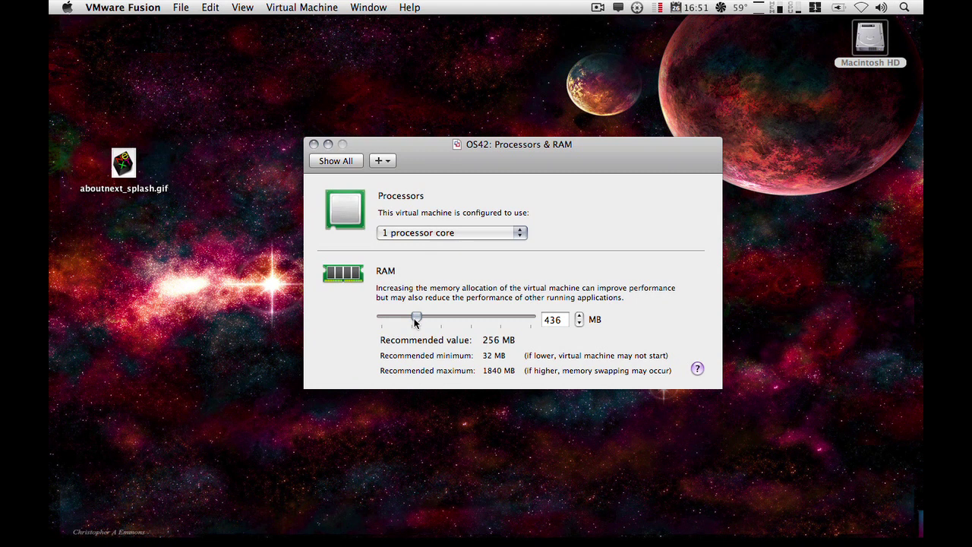
pyautogui.moveTo(415, 322); pyautogui.dragTo(382, 321)
pyautogui.moveTo(384, 321); pyautogui.dragTo(392, 321)
pyautogui.click(346, 161)
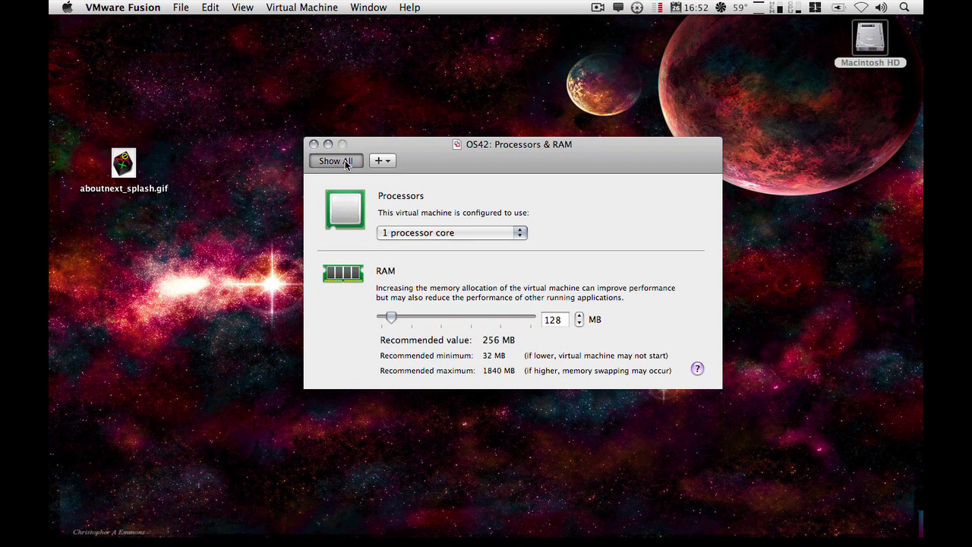
# - Configure the network adaptor to connect directly to the physical network (Bridged)
pyautogui.click(614, 209)
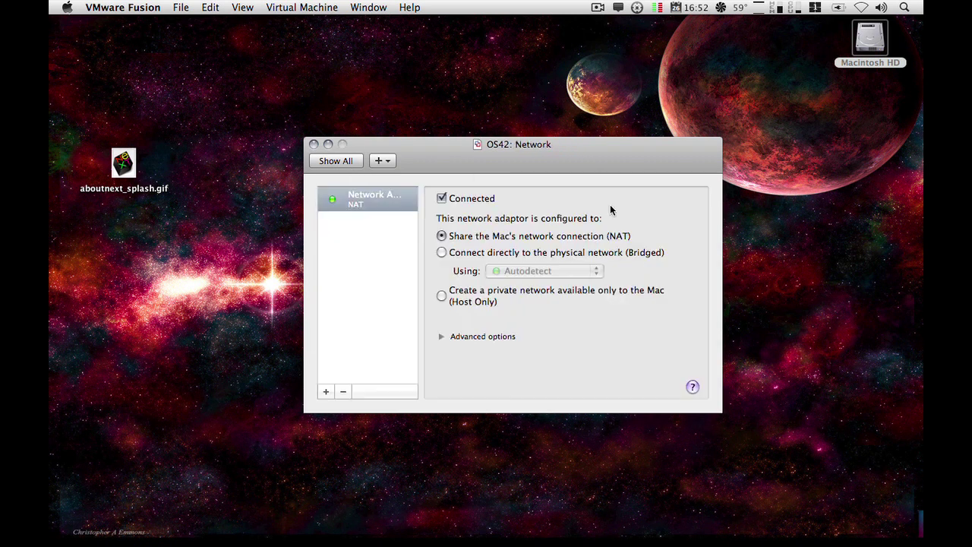
pyautogui.click(443, 254)
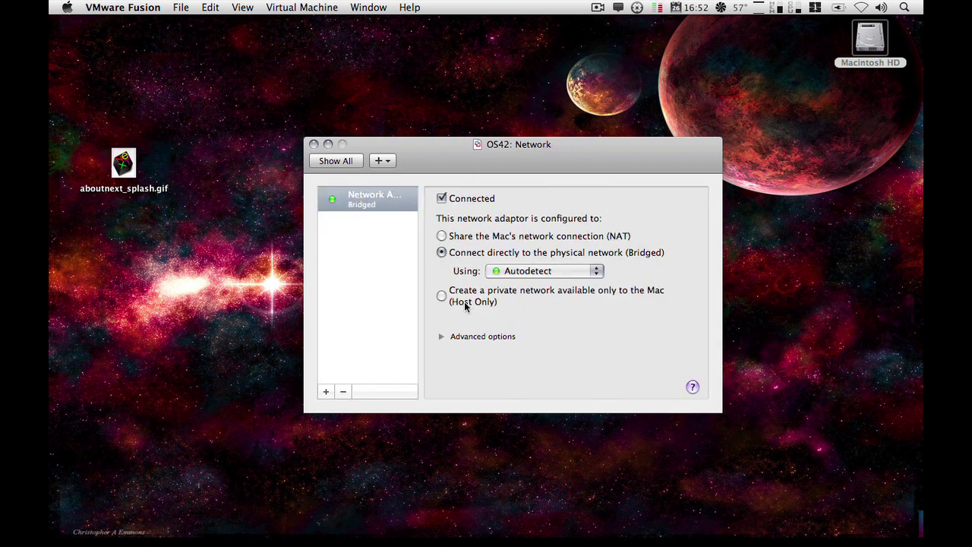
pyautogui.click(339, 161)
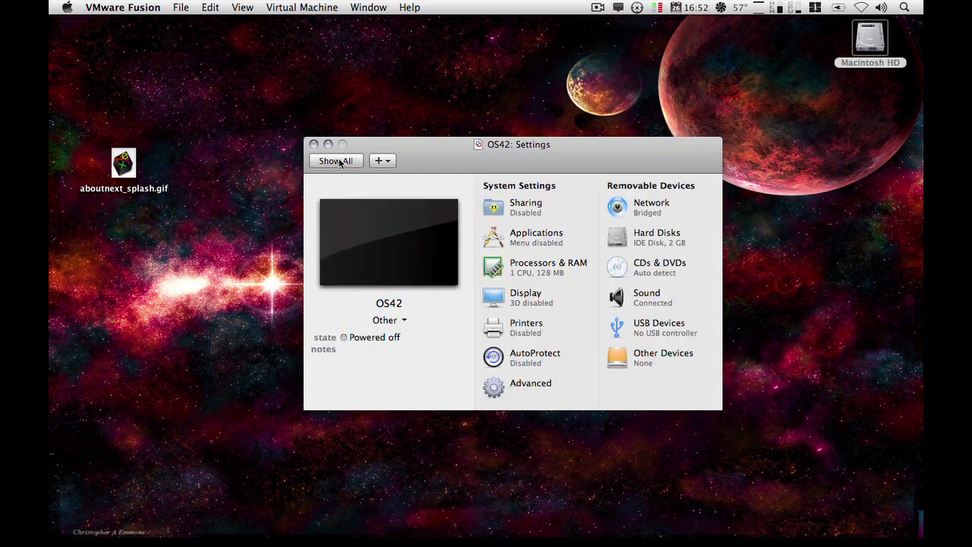
# - Add a floppy device to the virtual machine's other devices
pyautogui.click(619, 372)
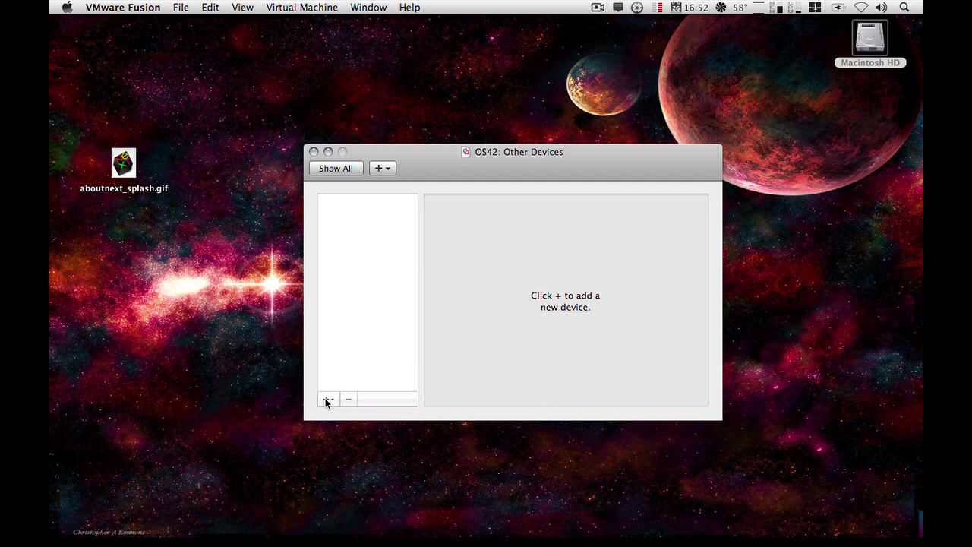
pyautogui.click(327, 400)
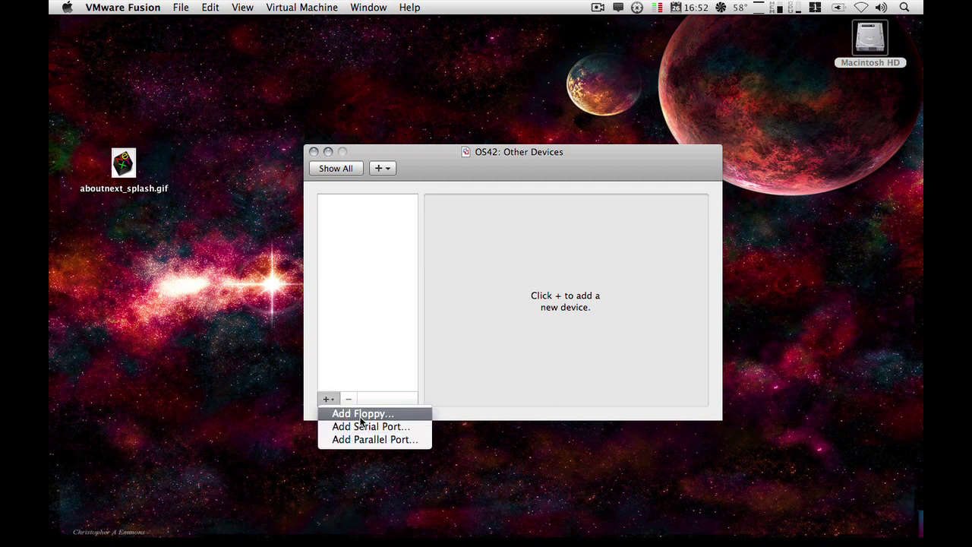
pyautogui.click(361, 415)
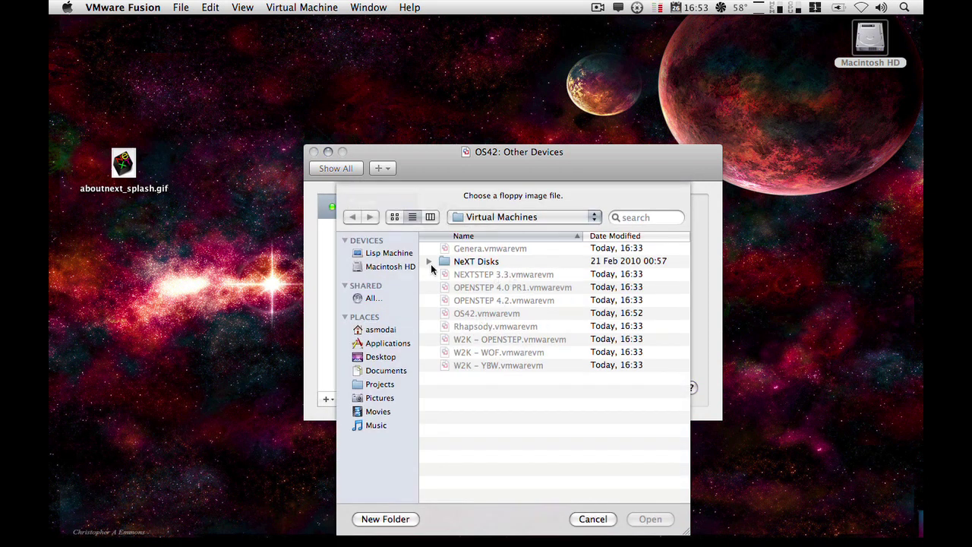
# - Use bootdisk.img from the 4.2 folder in NeXT Disks/NEXTSTEP as the floppy image and return to the settings overview
pyautogui.click(436, 262)
pyautogui.click(428, 261)
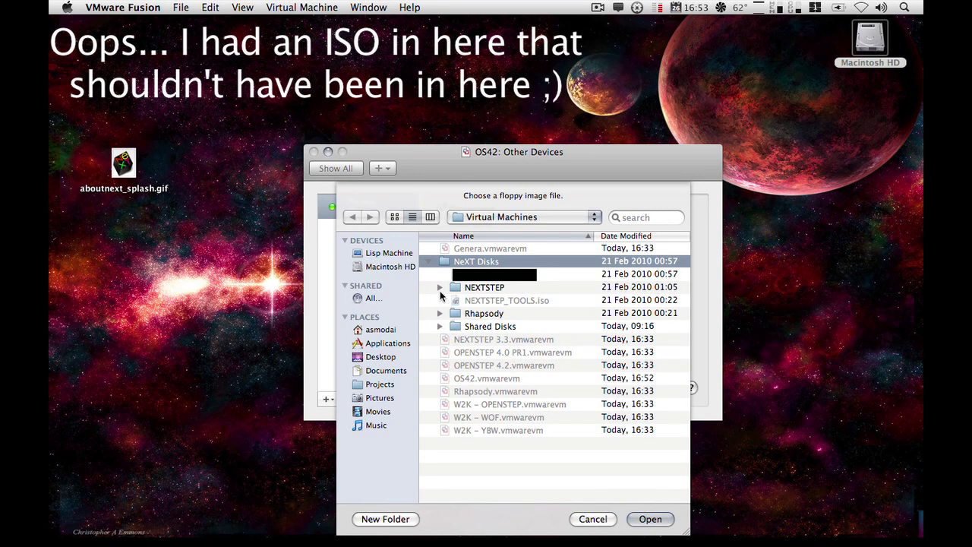
pyautogui.click(440, 287)
pyautogui.click(451, 326)
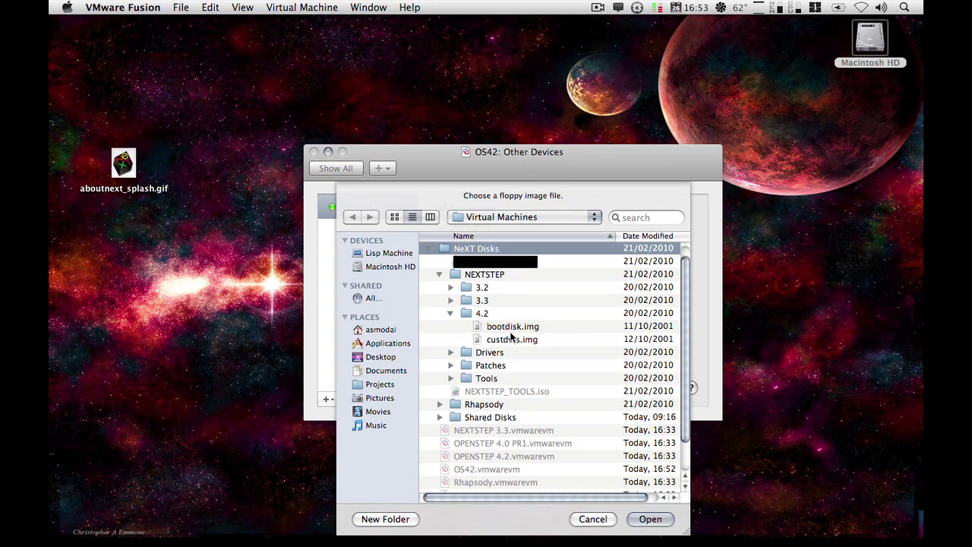
pyautogui.click(503, 340)
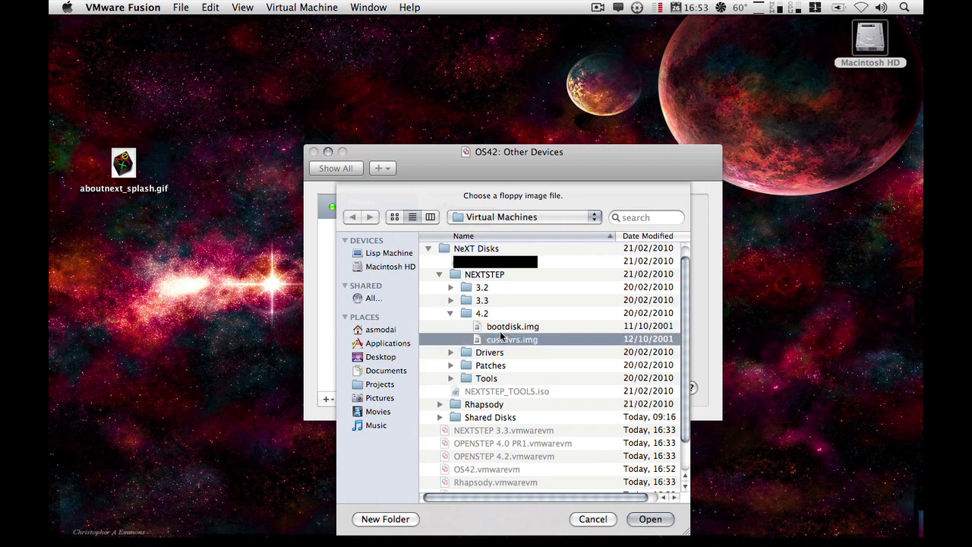
pyautogui.click(501, 327)
pyautogui.click(515, 341)
pyautogui.click(507, 330)
pyautogui.click(647, 519)
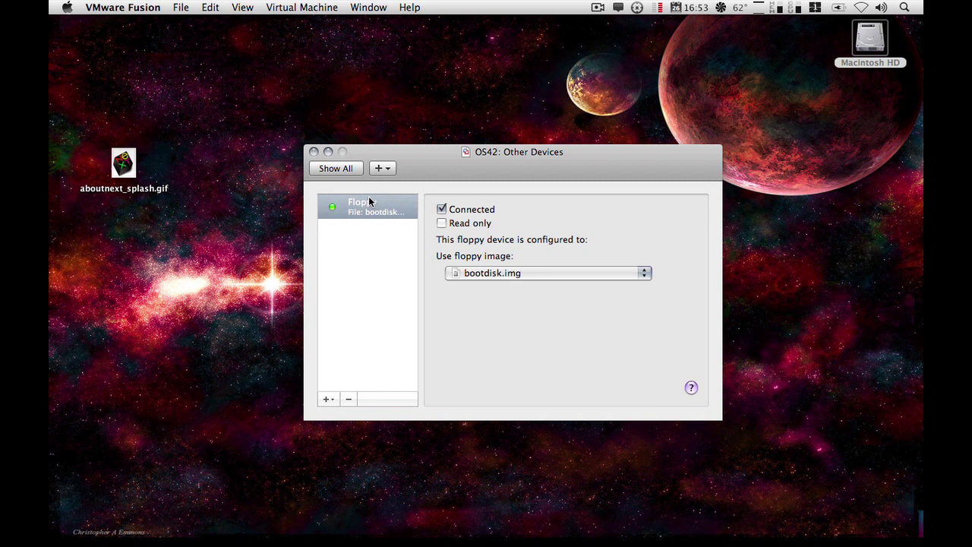
pyautogui.click(351, 174)
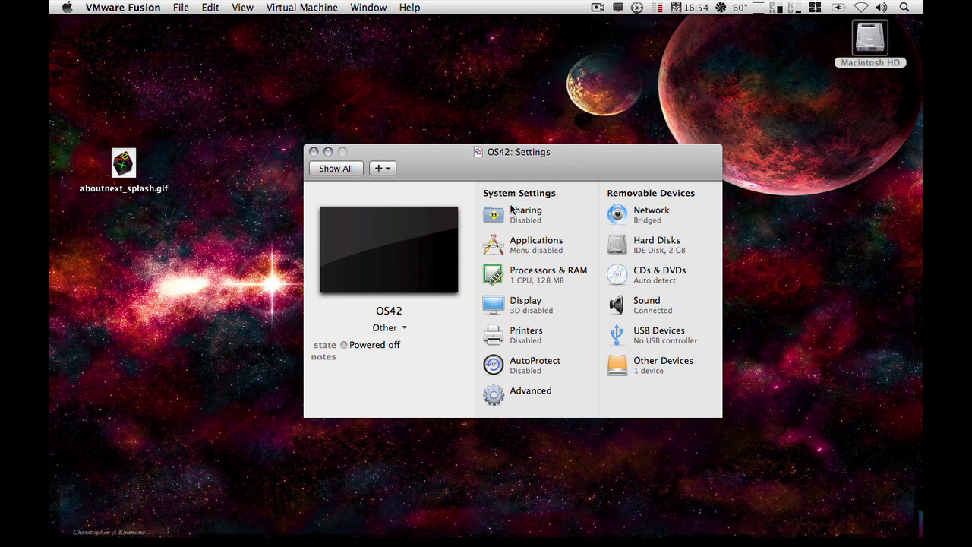
pyautogui.moveTo(493, 159); pyautogui.dragTo(480, 150)
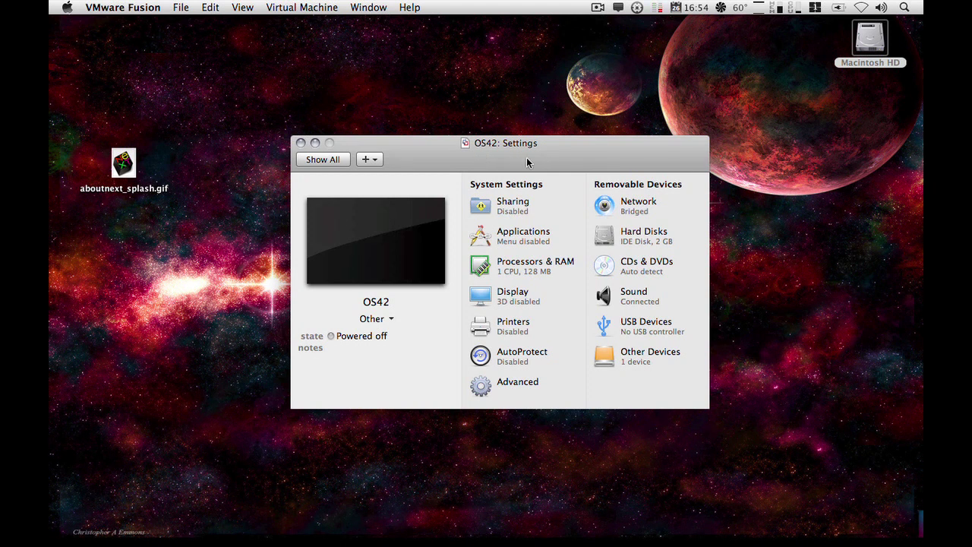
# - Close the OS42 settings and open the OS42 virtual machine from the Virtual Machine Library
pyautogui.moveTo(530, 161); pyautogui.dragTo(513, 161)
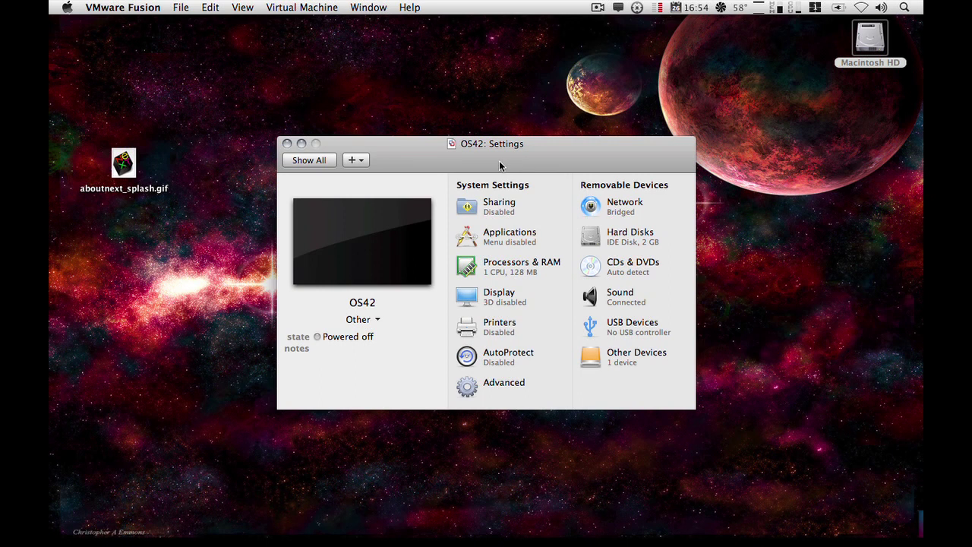
pyautogui.moveTo(500, 165); pyautogui.dragTo(506, 145)
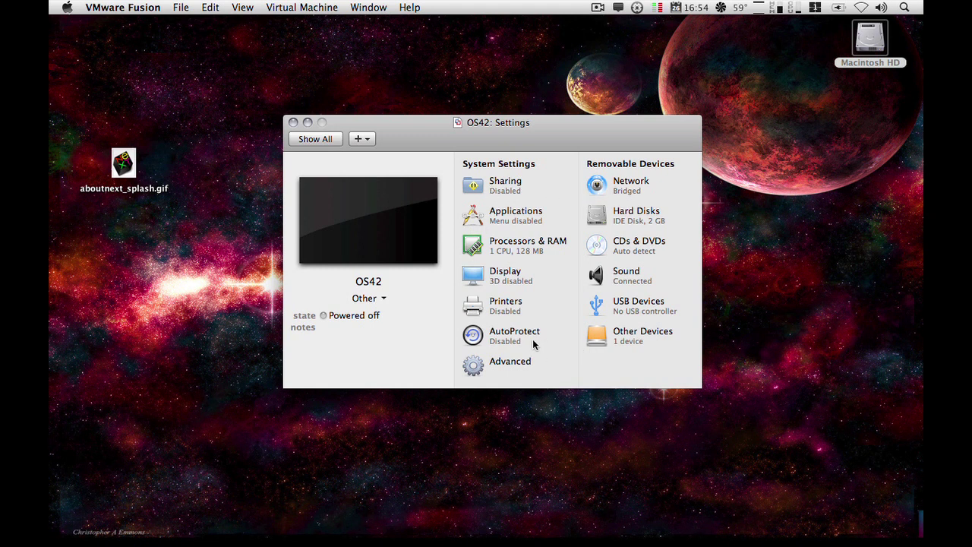
pyautogui.click(293, 125)
pyautogui.click(360, 7)
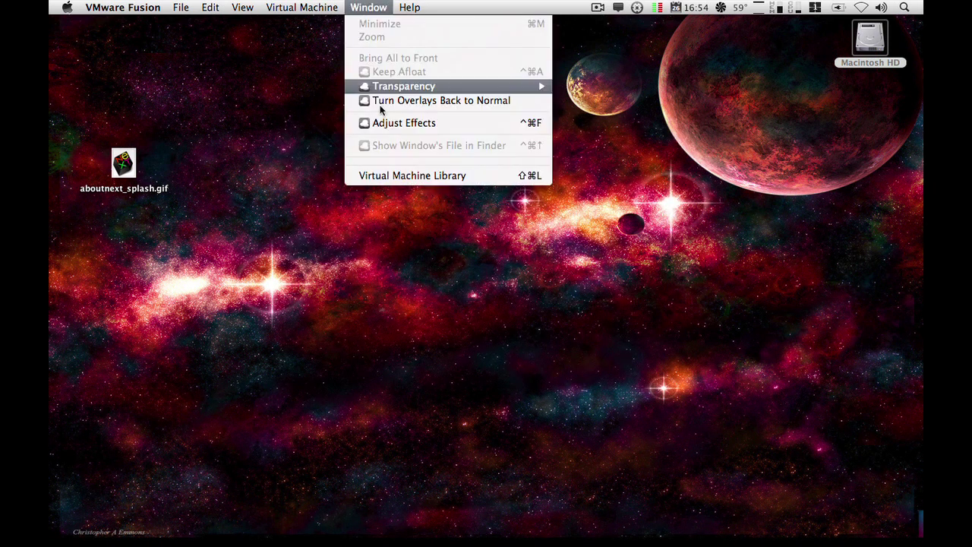
pyautogui.click(389, 175)
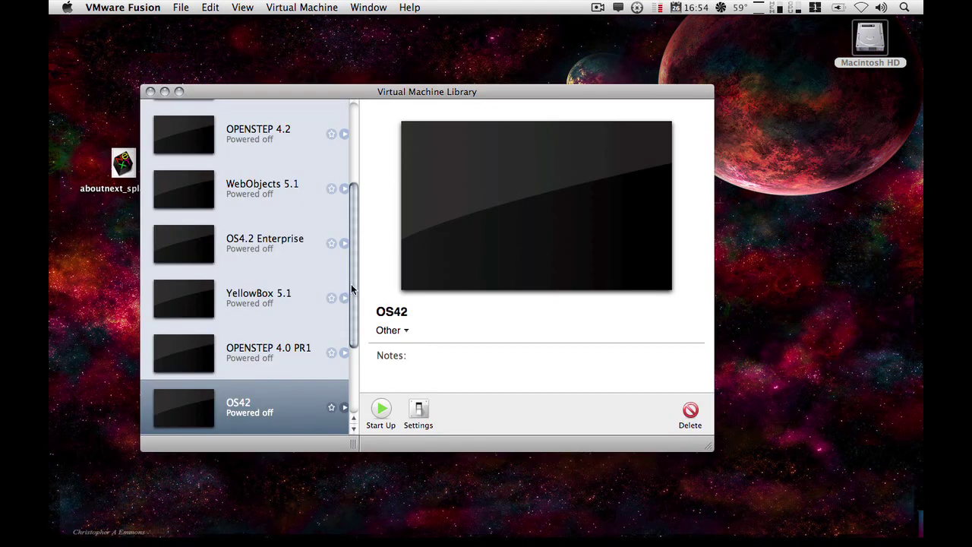
pyautogui.scroll(-4, 351, 283)
pyautogui.click(379, 412)
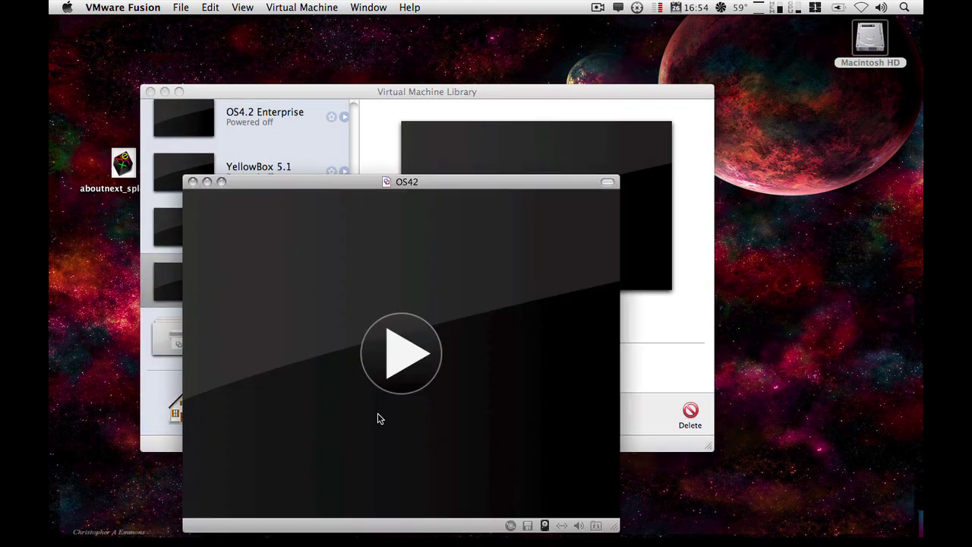
# - Close the Virtual Machine Library, move the OS42 window to the upper part of the desktop and power on the virtual machine
pyautogui.click(150, 92)
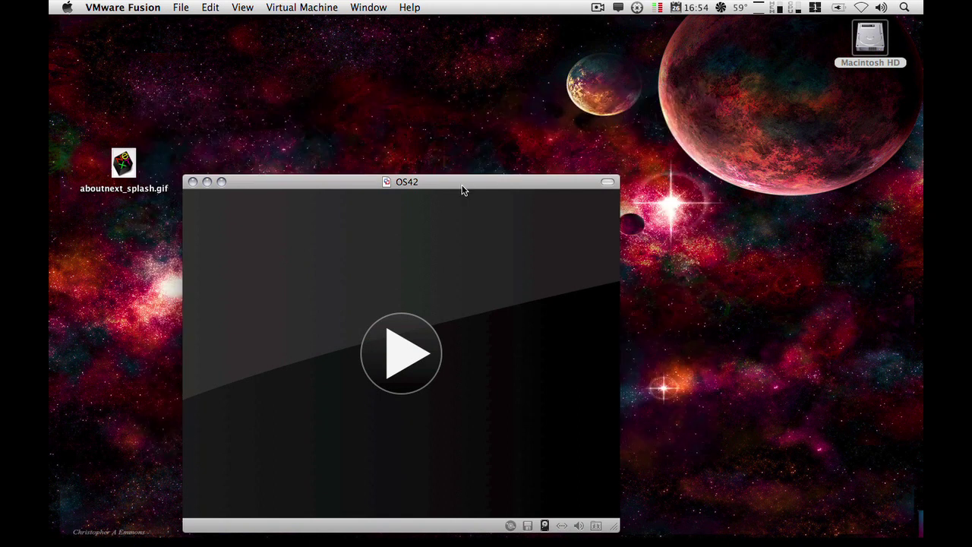
pyautogui.moveTo(462, 190); pyautogui.dragTo(518, 23)
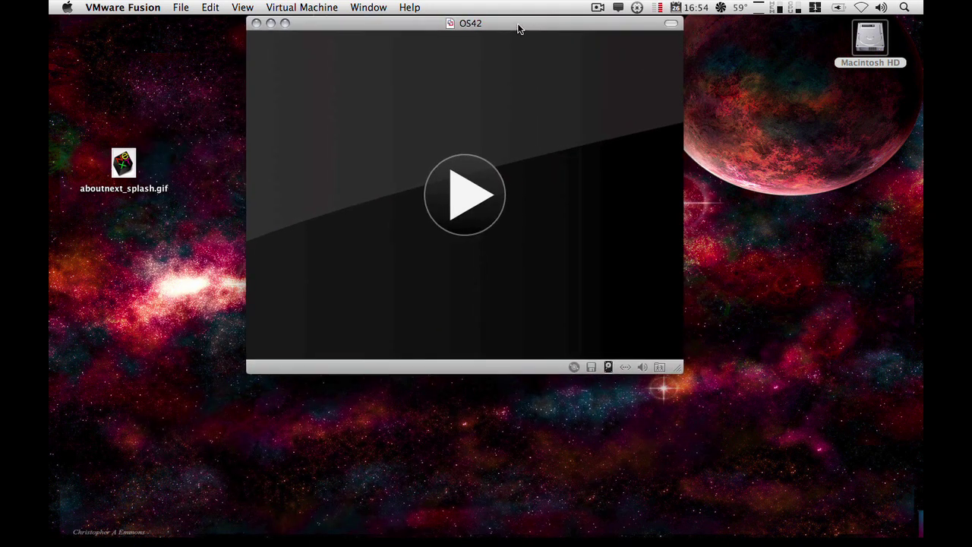
pyautogui.click(483, 209)
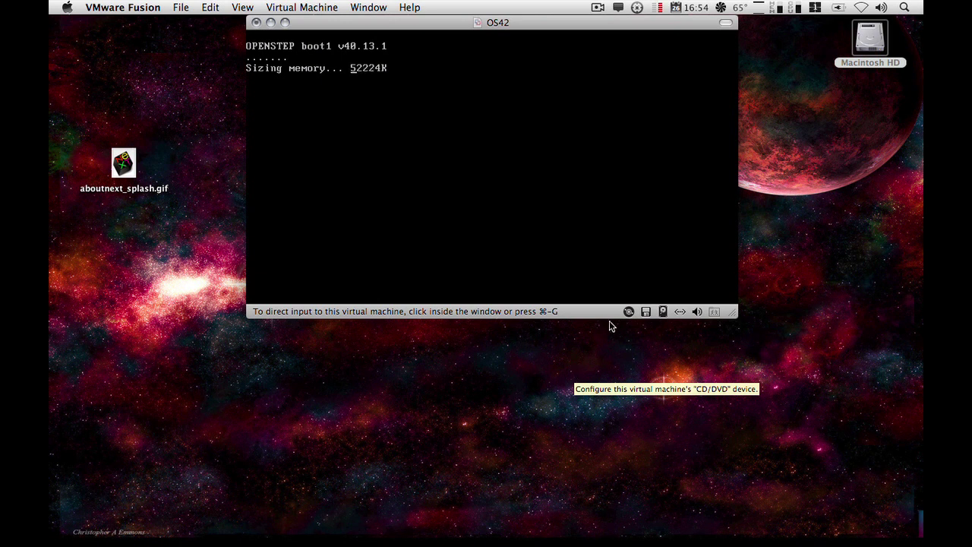
# - Use OS42.iso from the NeXT folder in the home folder as the virtual machine's CD/DVD disk image
pyautogui.click(629, 311)
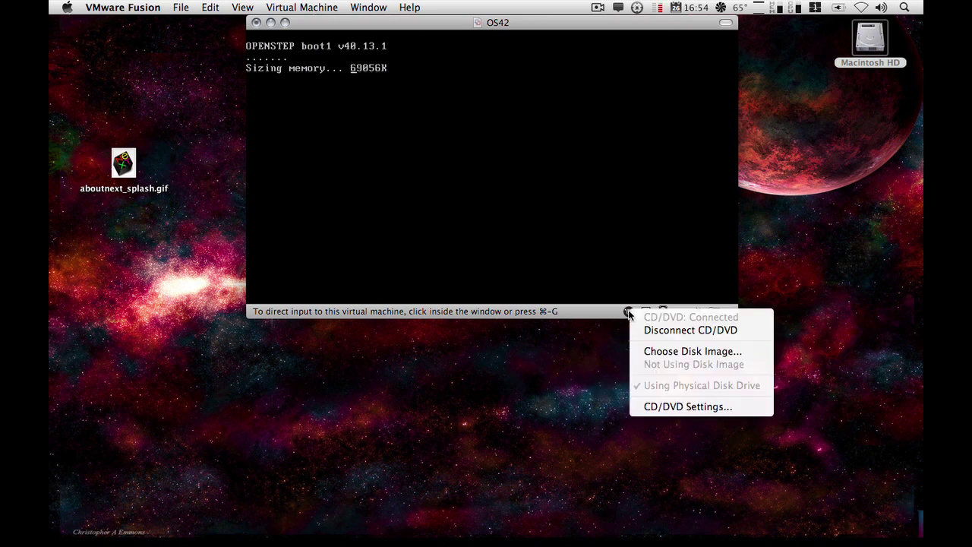
pyautogui.click(655, 352)
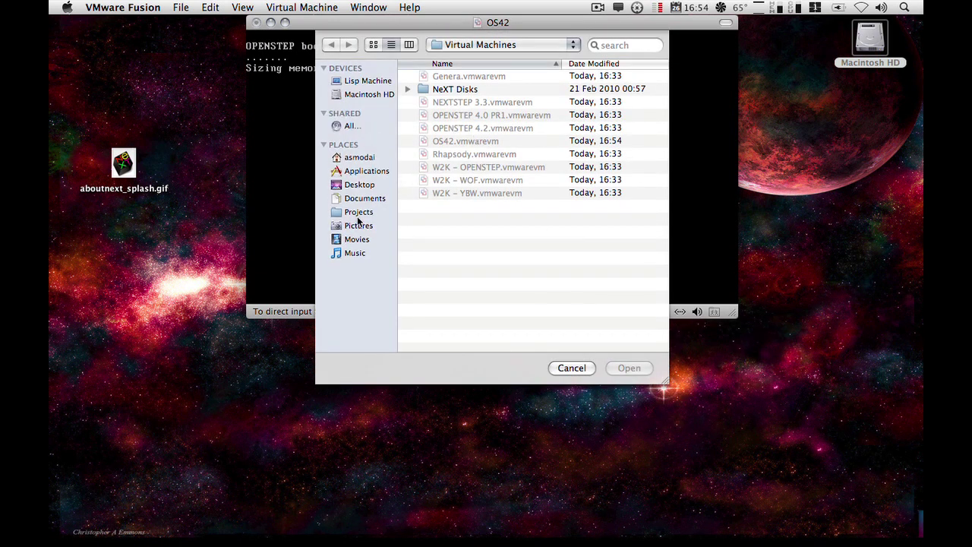
pyautogui.click(356, 157)
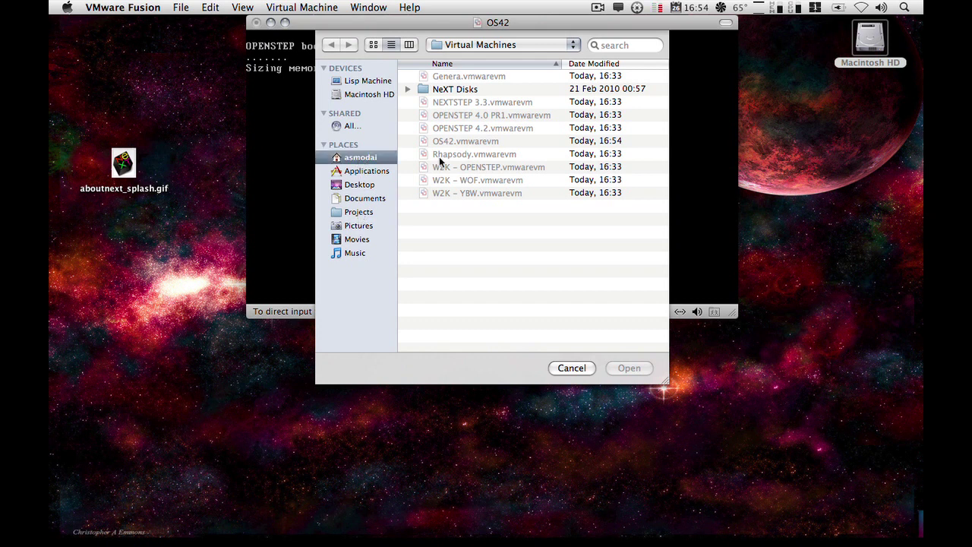
pyautogui.moveTo(662, 136); pyautogui.dragTo(660, 263)
pyautogui.click(408, 194)
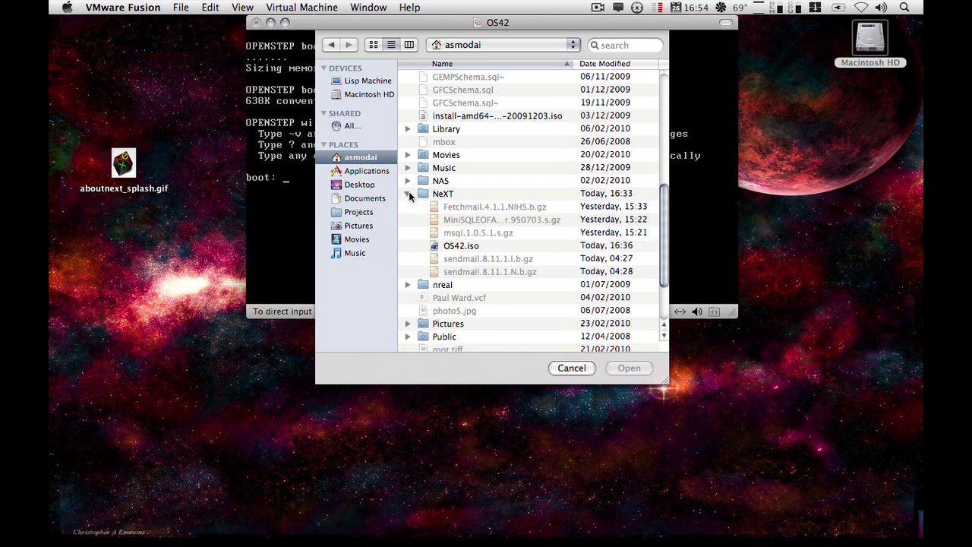
pyautogui.click(467, 244)
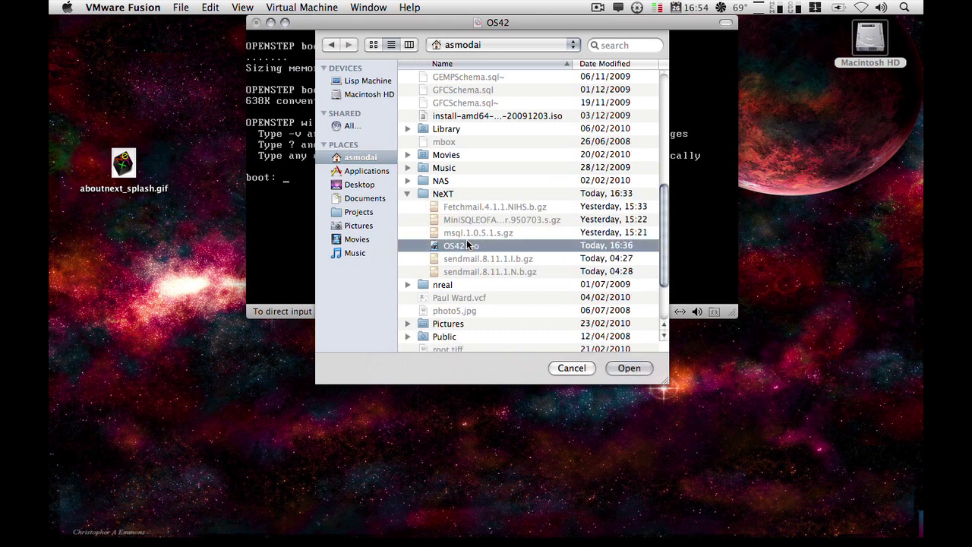
pyautogui.click(615, 370)
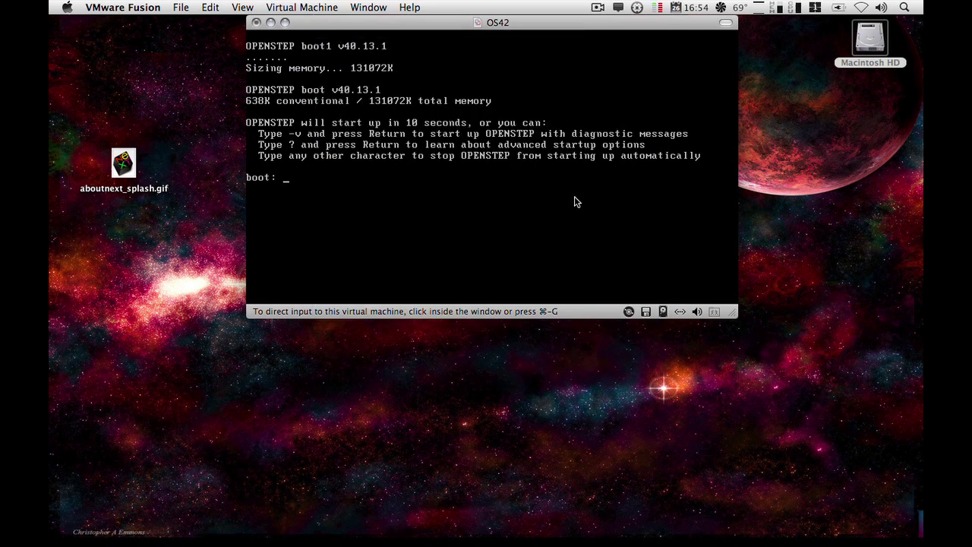
# - Select the English language and USA keyboard for the installer and choose to prepare to install OPENSTEP
pyautogui.click(575, 195)
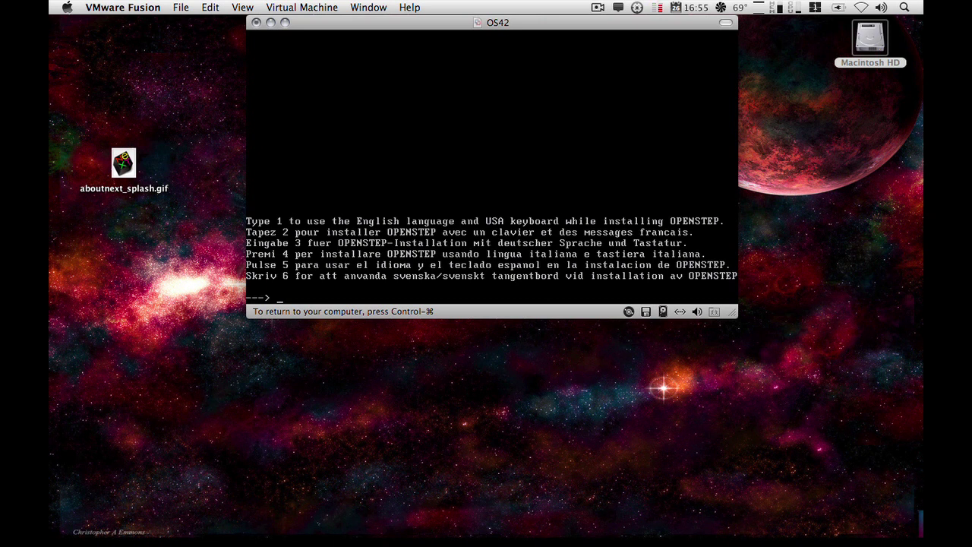
pyautogui.write('1')
pyautogui.press('Return')
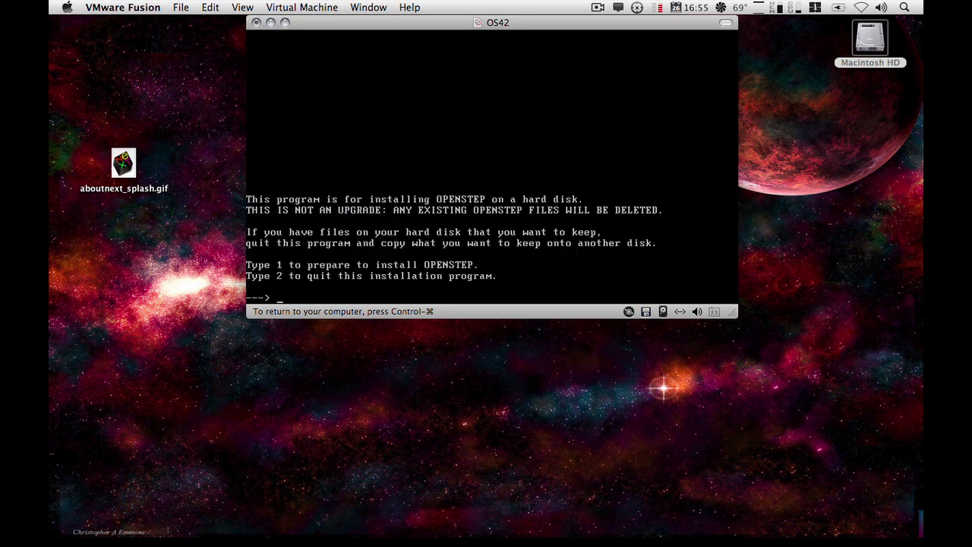
pyautogui.write('1')
pyautogui.press('Return')
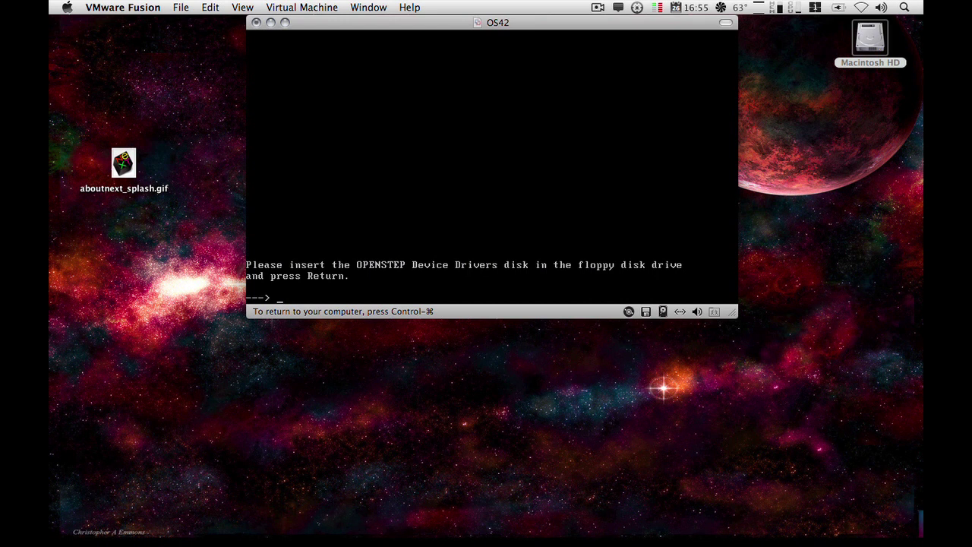
# - Replace the virtual floppy with custdvrs.img from Documents/Virtual Machines/NeXT Disks/NEXTSTEP/4.2
pyautogui.press('ctrl+super')
pyautogui.click(646, 312)
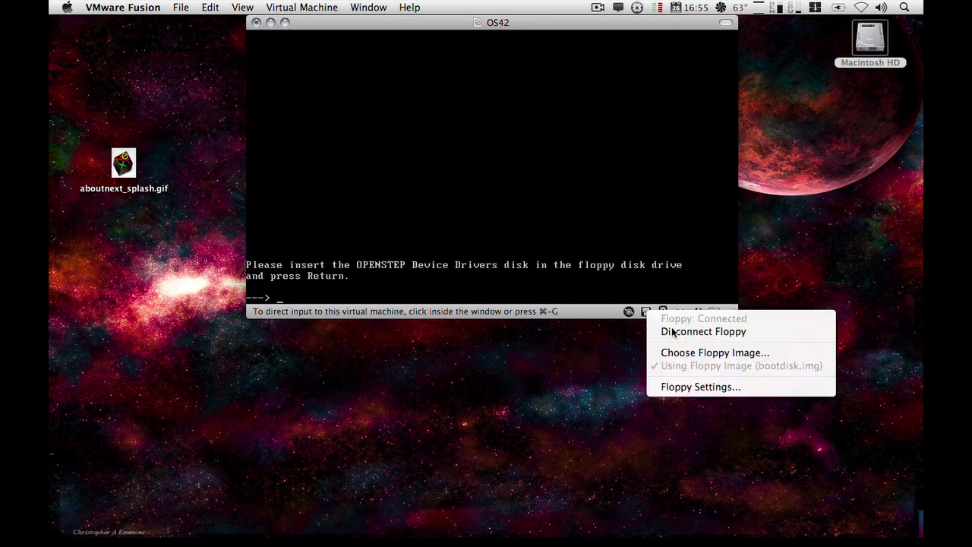
pyautogui.click(688, 353)
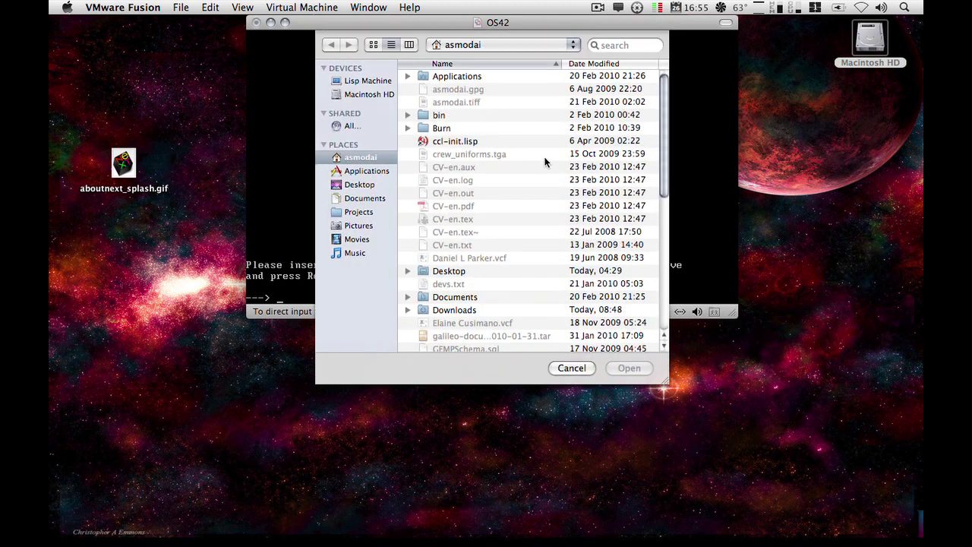
pyautogui.scroll(-3, 663, 140)
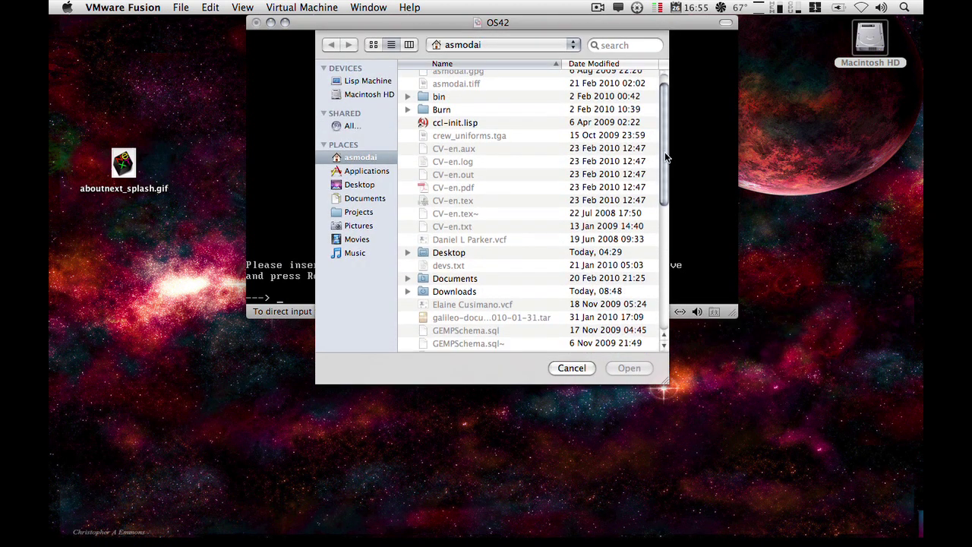
pyautogui.click(363, 198)
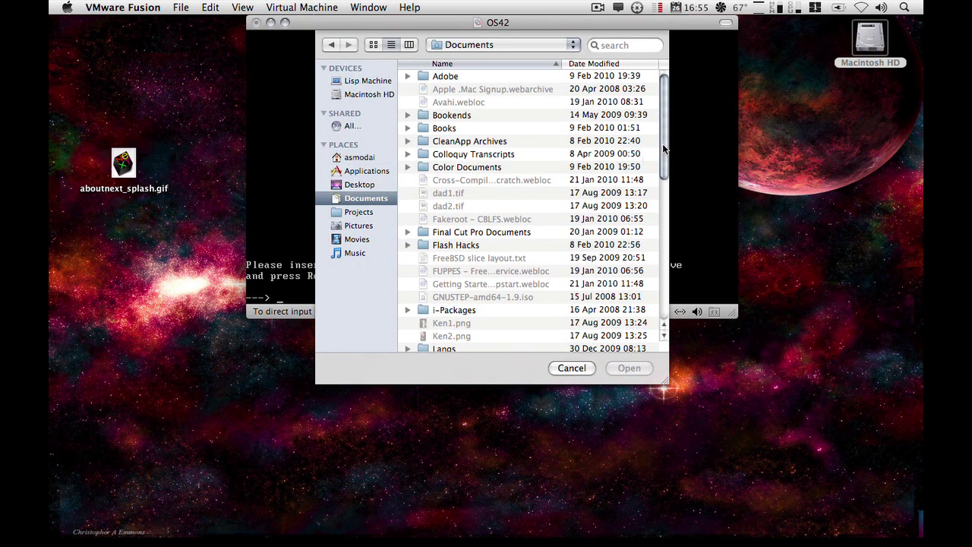
pyautogui.moveTo(663, 144); pyautogui.dragTo(663, 300)
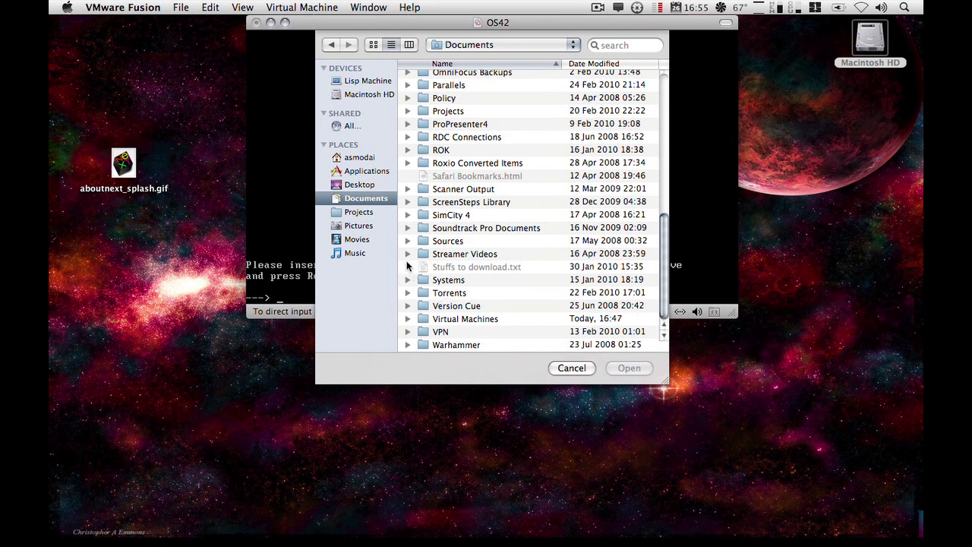
pyautogui.click(408, 319)
pyautogui.scroll(-5, 412, 314)
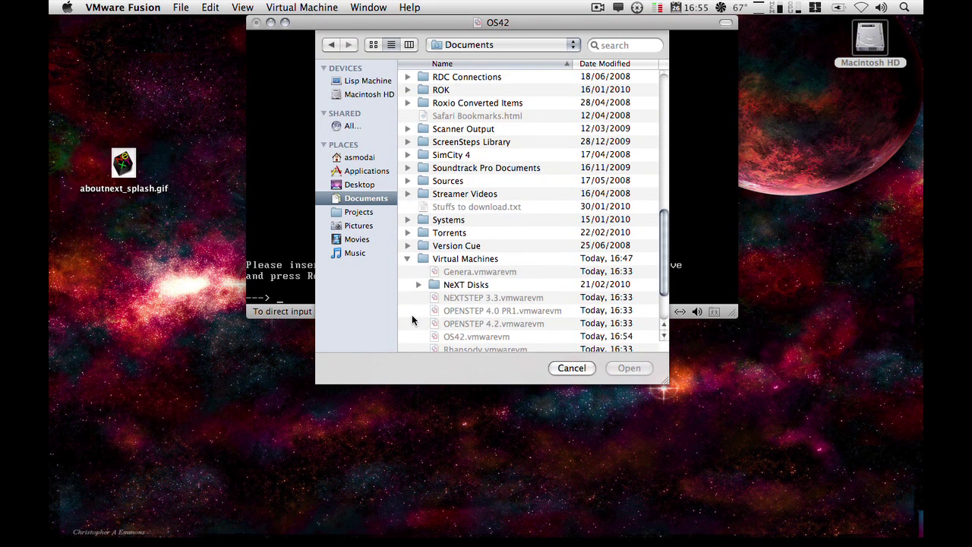
pyautogui.click(417, 215)
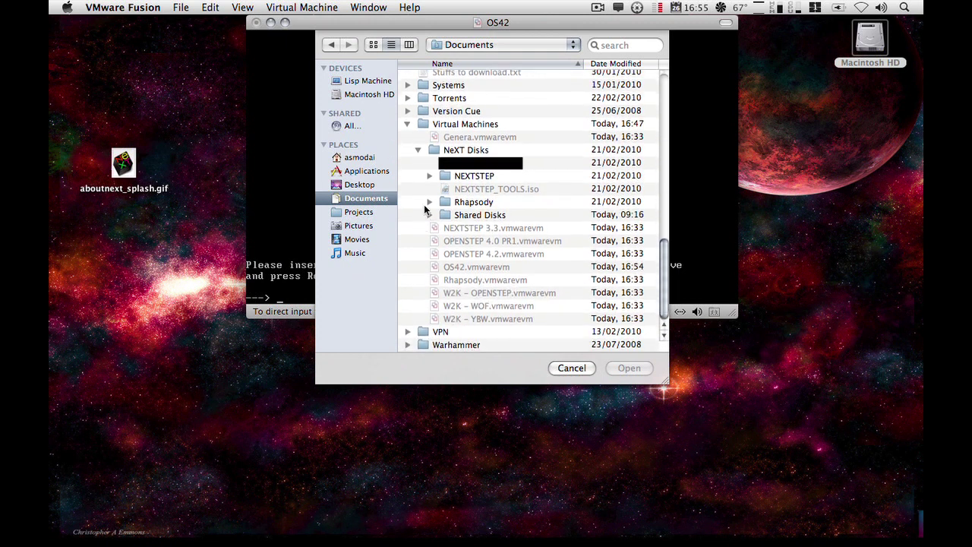
pyautogui.click(428, 177)
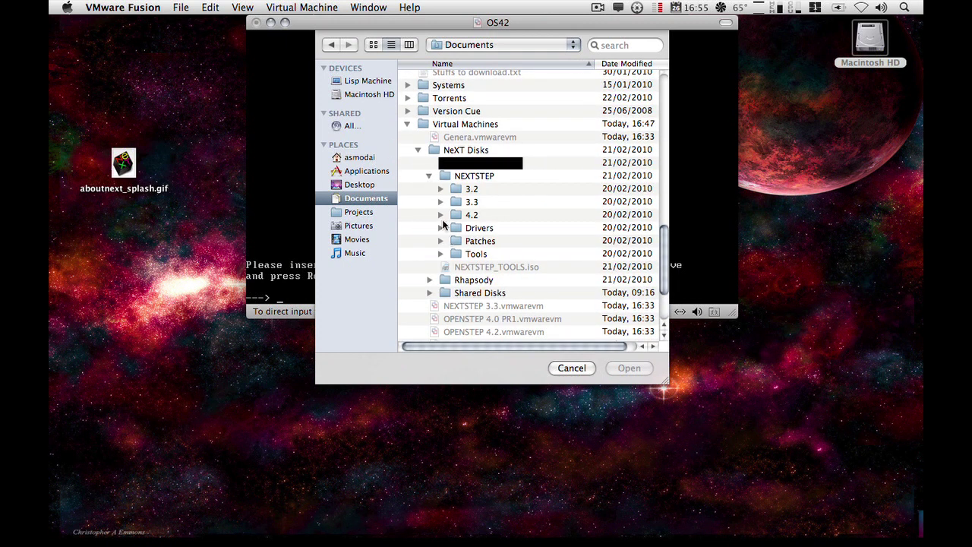
pyautogui.click(440, 215)
pyautogui.click(492, 240)
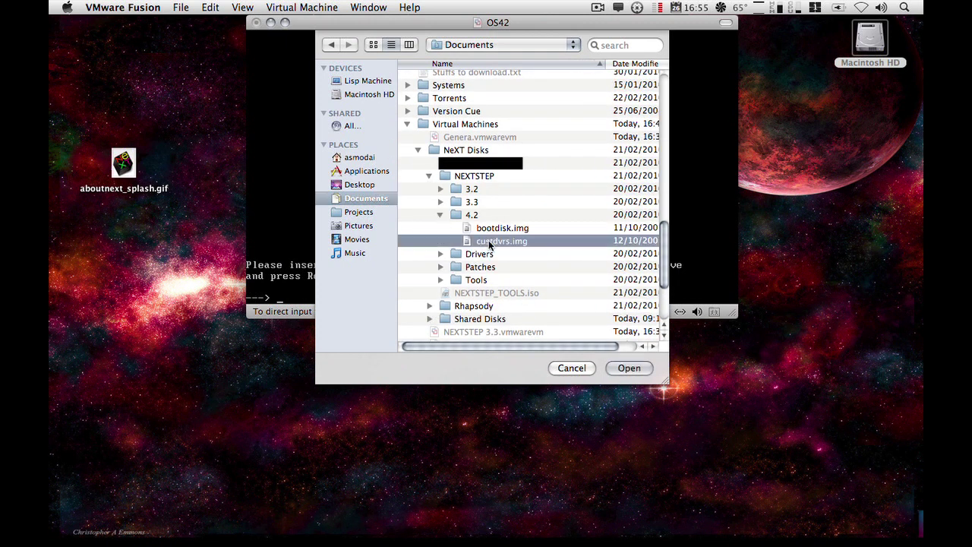
pyautogui.click(616, 366)
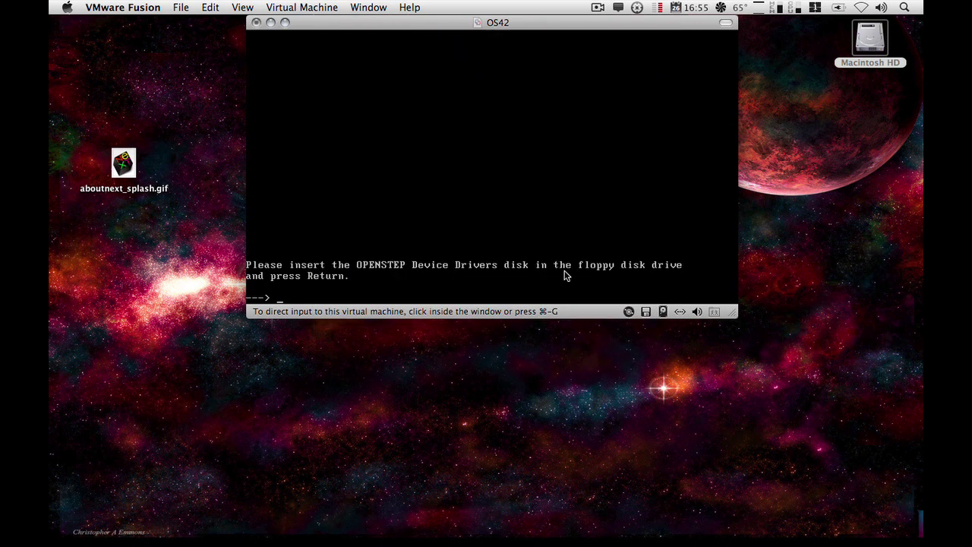
# - Read the Device Drivers disk and load the Primary/Secondary(Dual) EIDE/ATAPI Device Controller (v4.03) driver for the CD-ROM drive
pyautogui.click(552, 205)
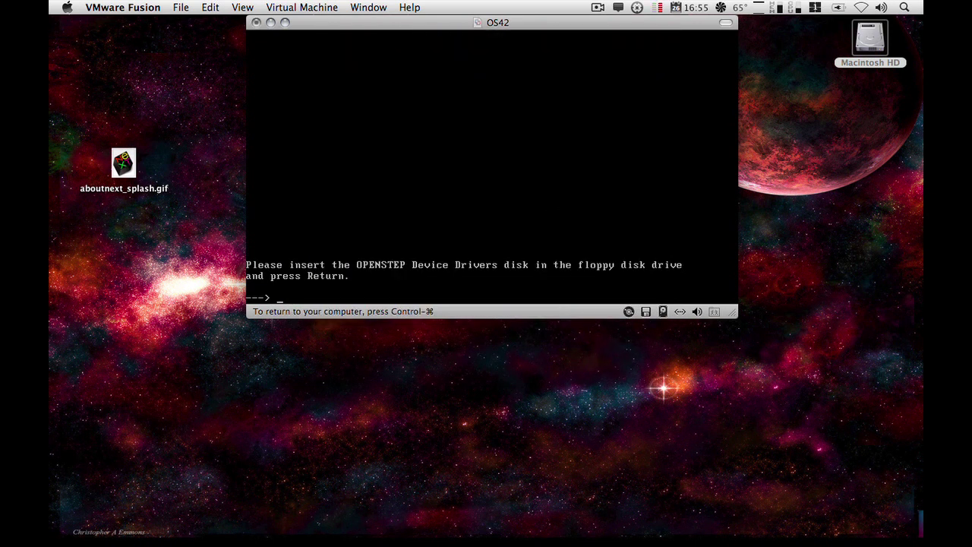
pyautogui.press('Return')
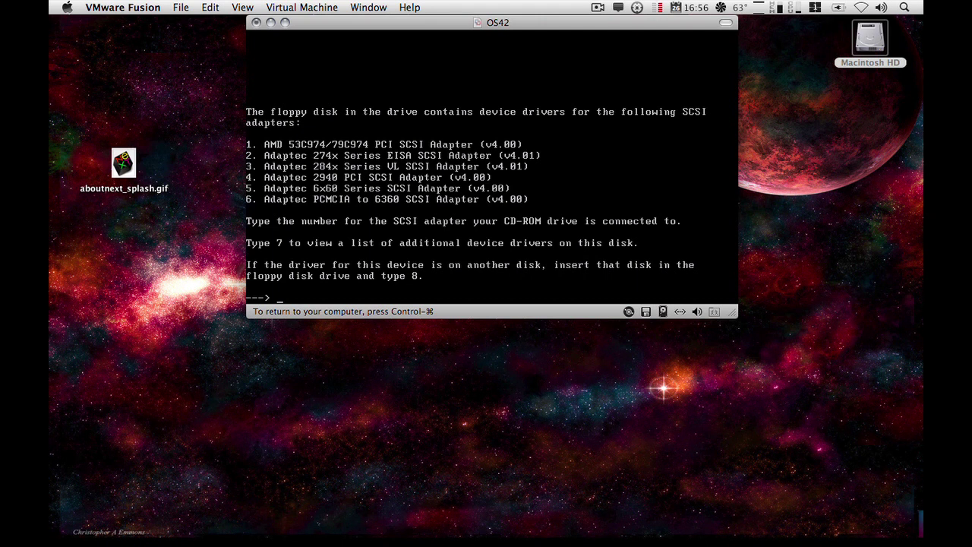
pyautogui.write('7')
pyautogui.press('Return')
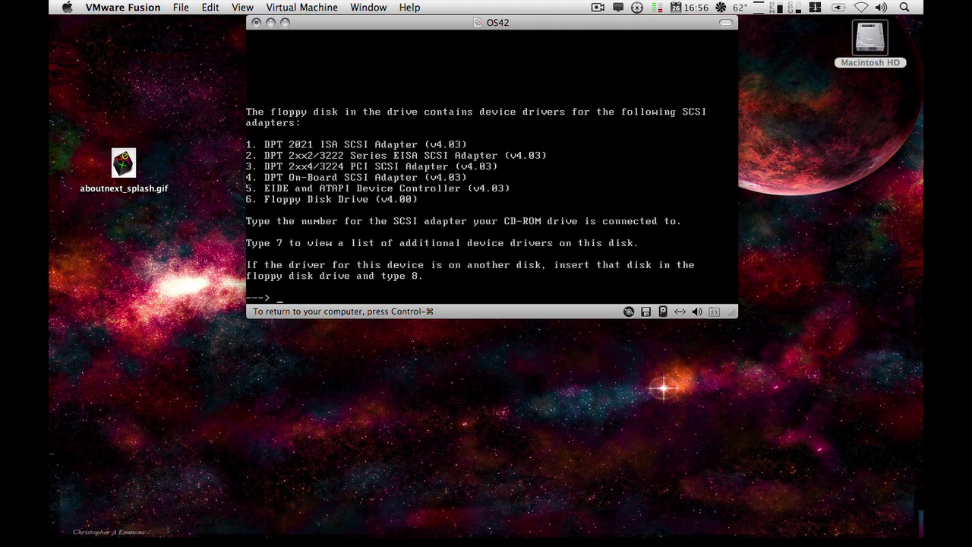
pyautogui.write('7')
pyautogui.press('Return')
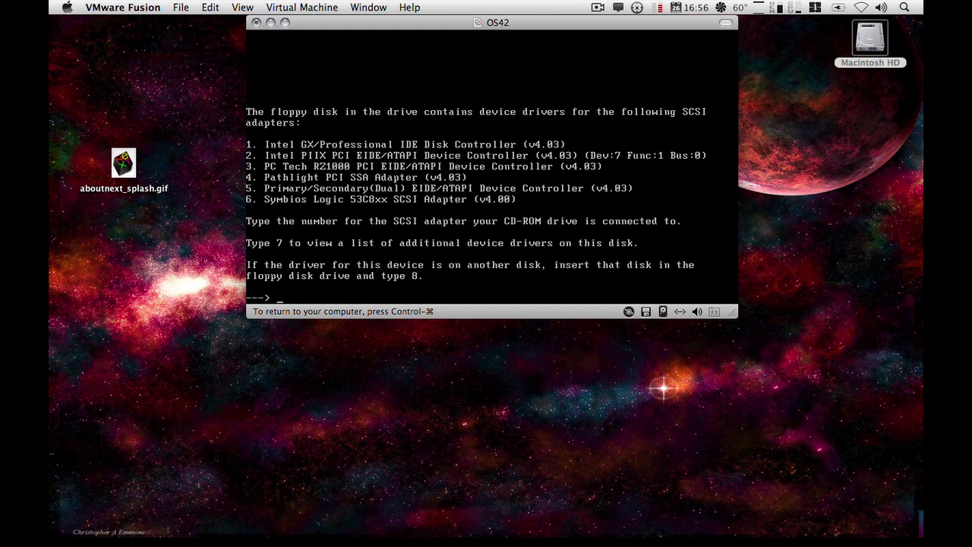
pyautogui.write('5')
pyautogui.press('Return')
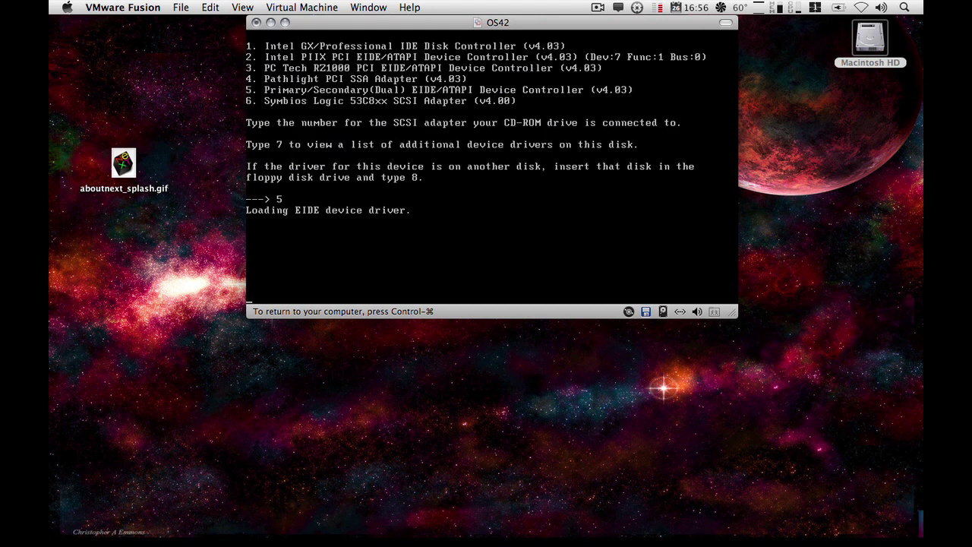
# - Load the Primary/Secondary(Dual) EIDE/ATAPI Device Controller (v4.03) driver for the hard disk and continue without additional drivers
pyautogui.write('7')
pyautogui.press('Return')
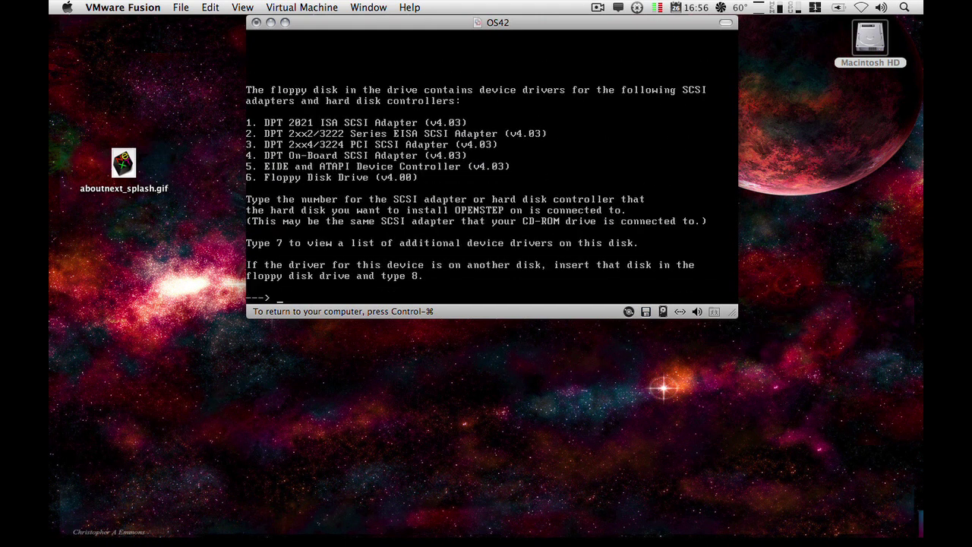
pyautogui.write('7')
pyautogui.press('Return')
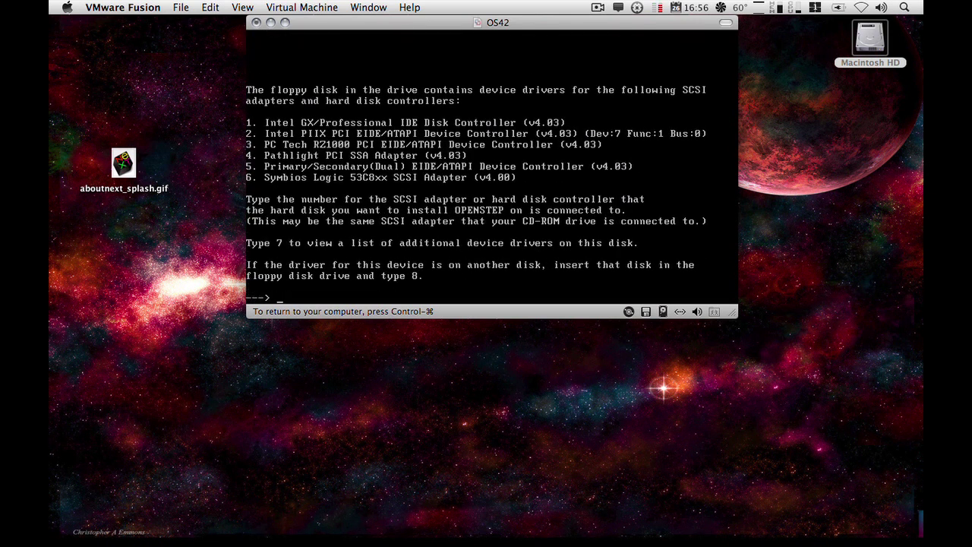
pyautogui.write('5')
pyautogui.press('Return')
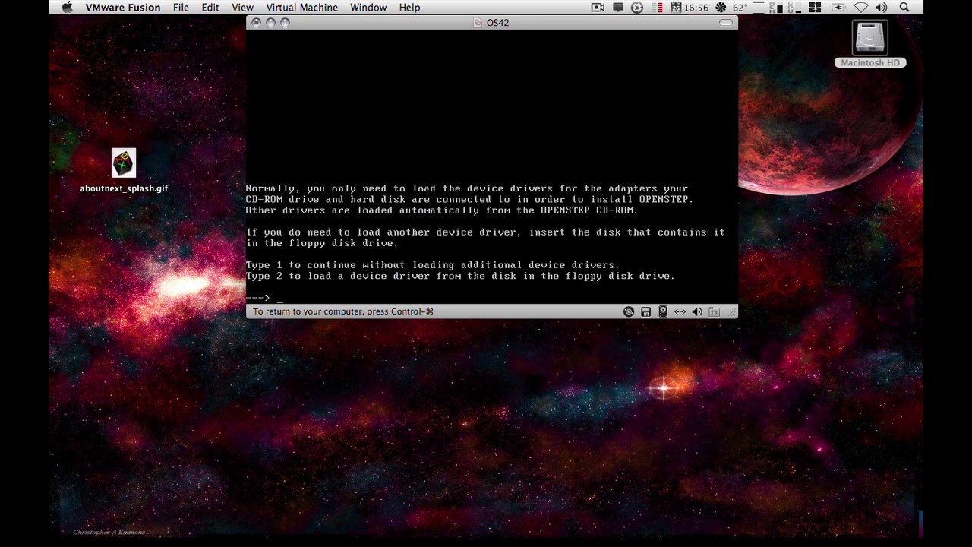
pyautogui.write('1')
pyautogui.press('Return')
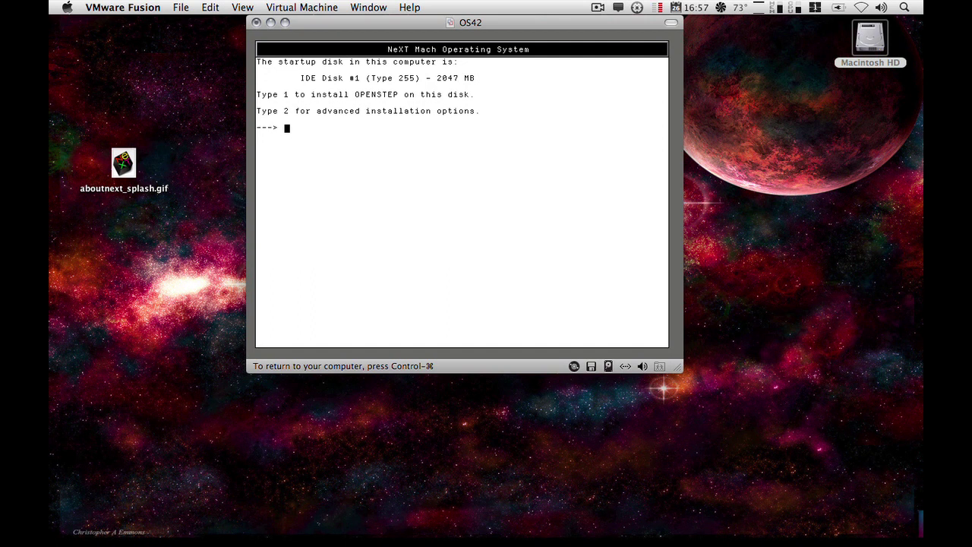
# - Start installing OPENSTEP on IDE Disk #1, erasing the entire disk and using all 2044 MB for OPENSTEP
pyautogui.write('1')
pyautogui.press('Return')
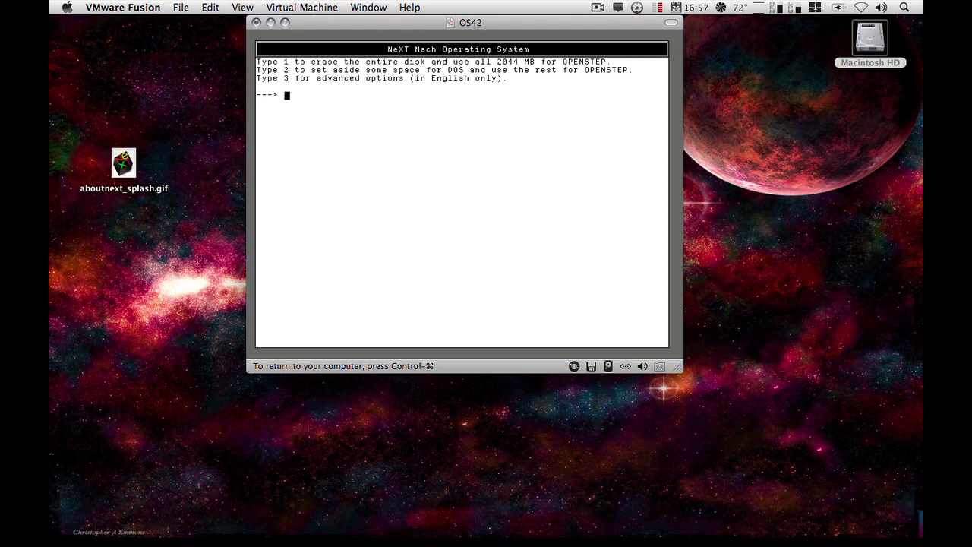
pyautogui.write('1')
pyautogui.press('Return')
pyautogui.write('1')
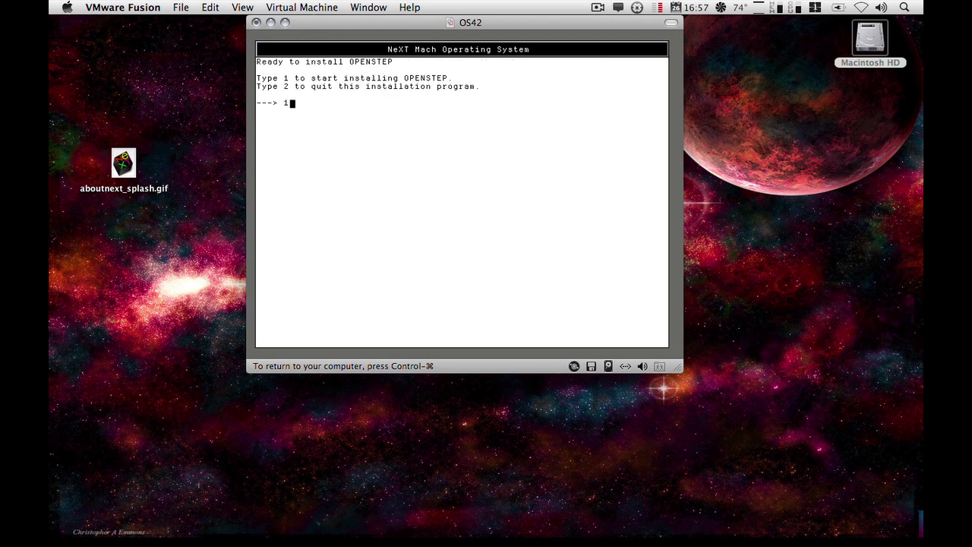
pyautogui.press('Return')
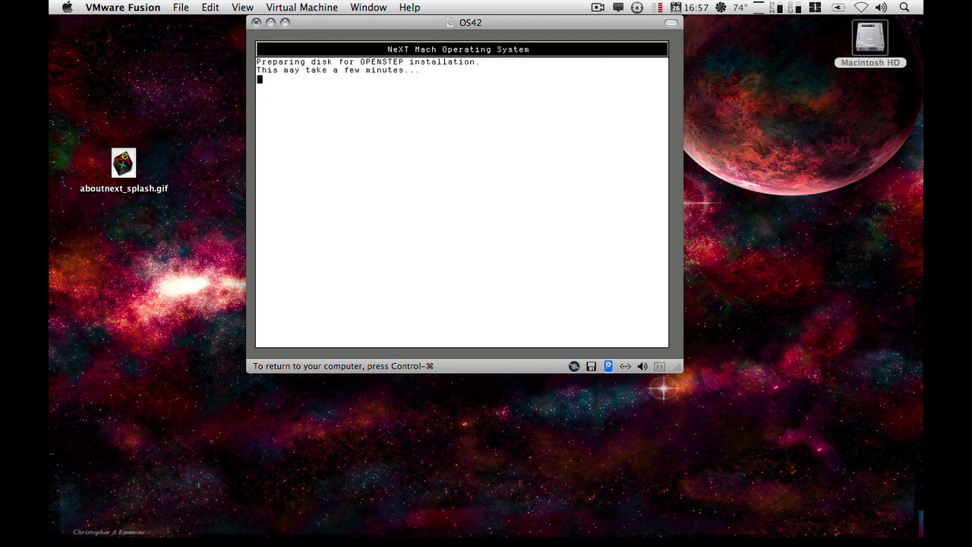